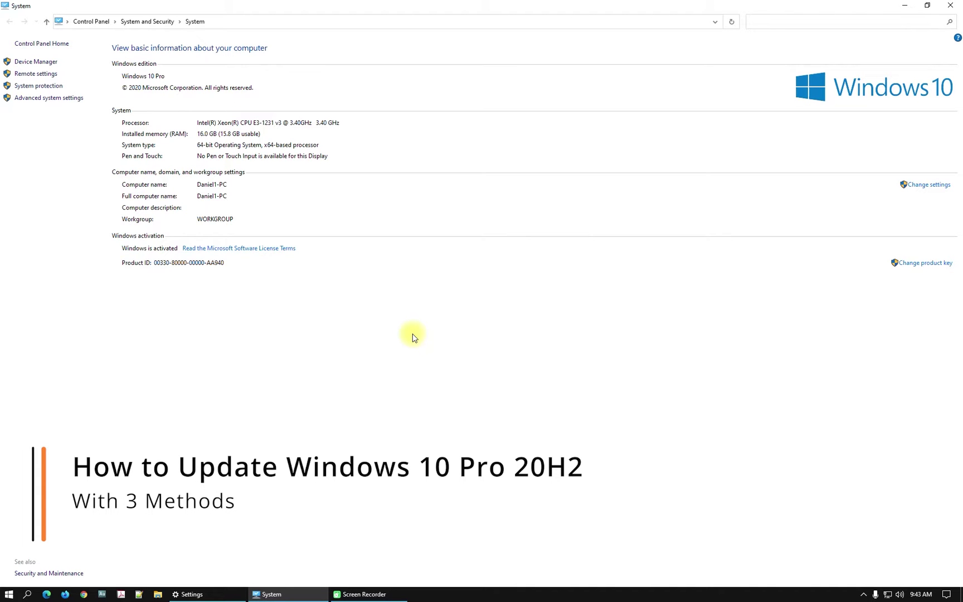
# Minimize the System window showing Windows 10 Pro to reveal Windows Update.
pyautogui.click(294, 594)
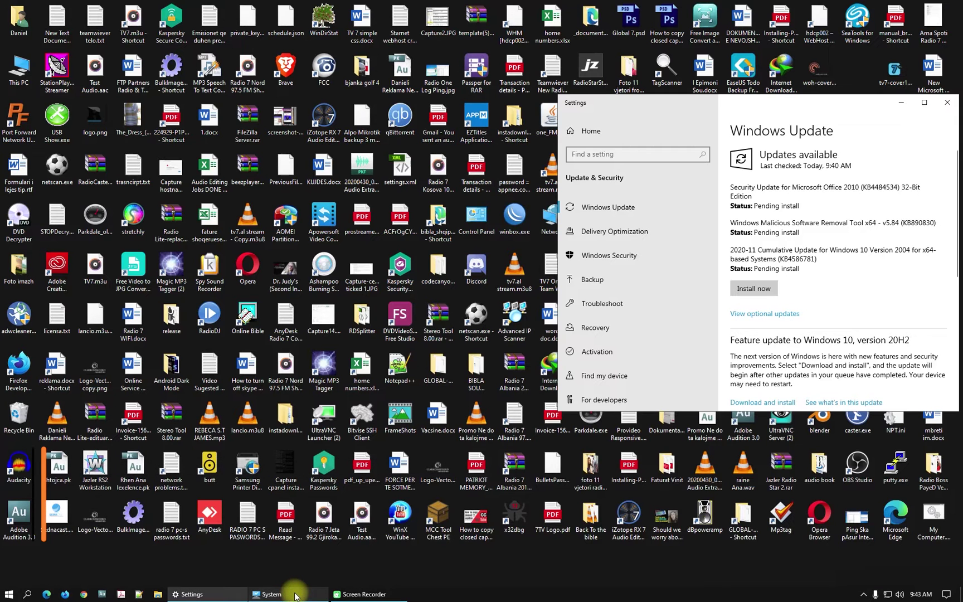
# Maximize the Windows Update settings window and bring up the Start menu app list.
pyautogui.click(926, 105)
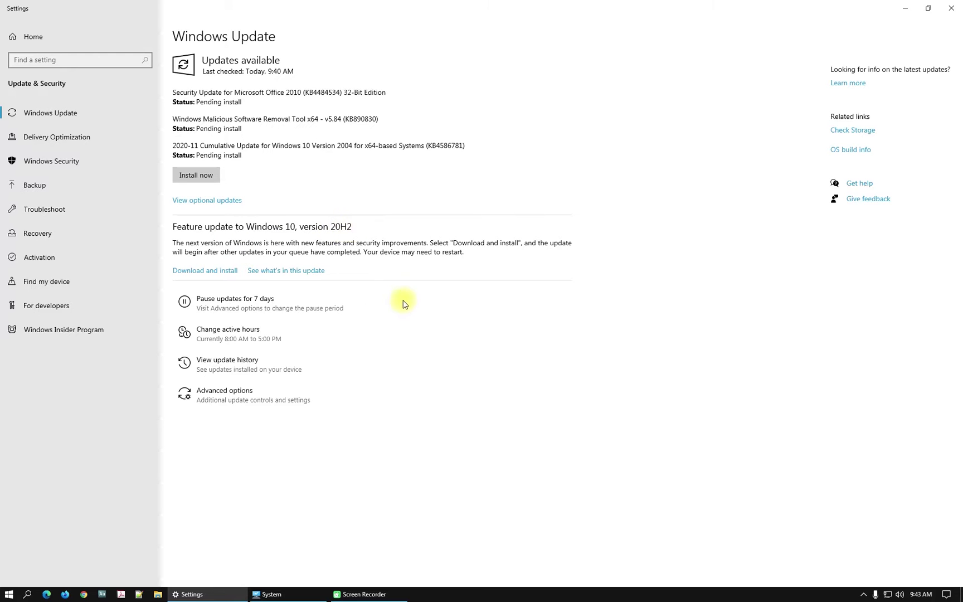
pyautogui.click(8, 594)
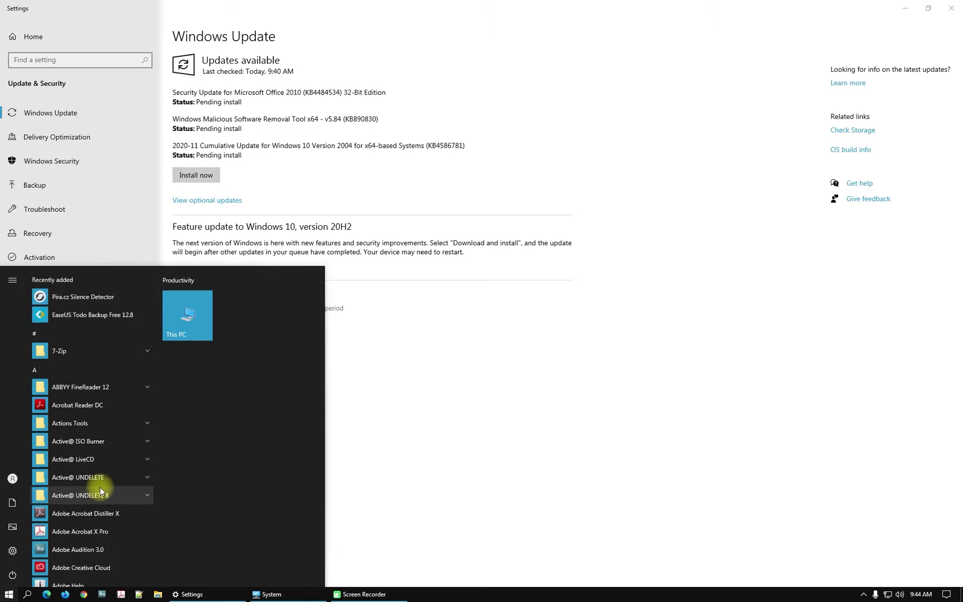
# Run dxdiag, allow the driver signature check, confirm Windows 10 Pro 64-bit Build 19041, close it.
pyautogui.write('run')
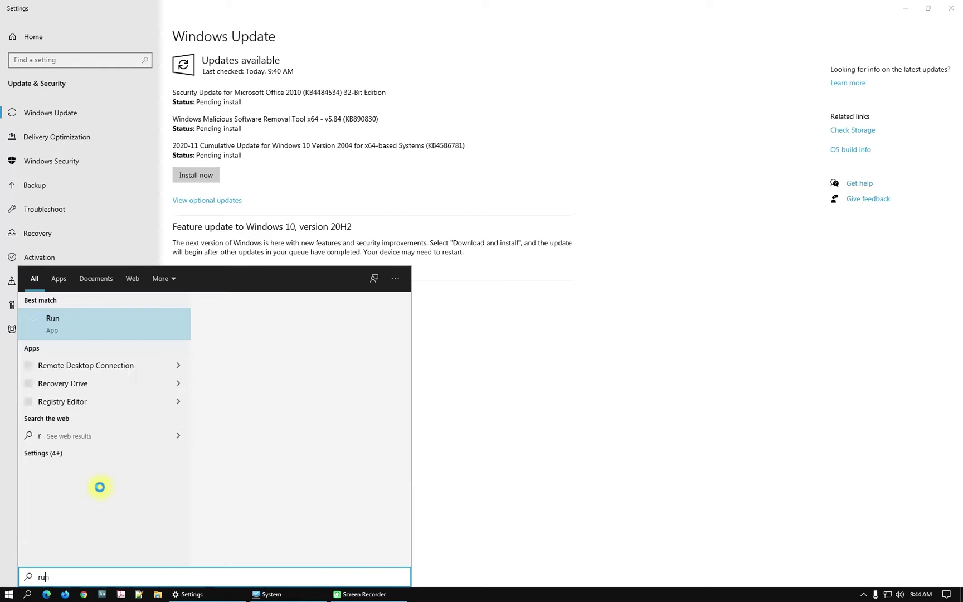
pyautogui.press('Return')
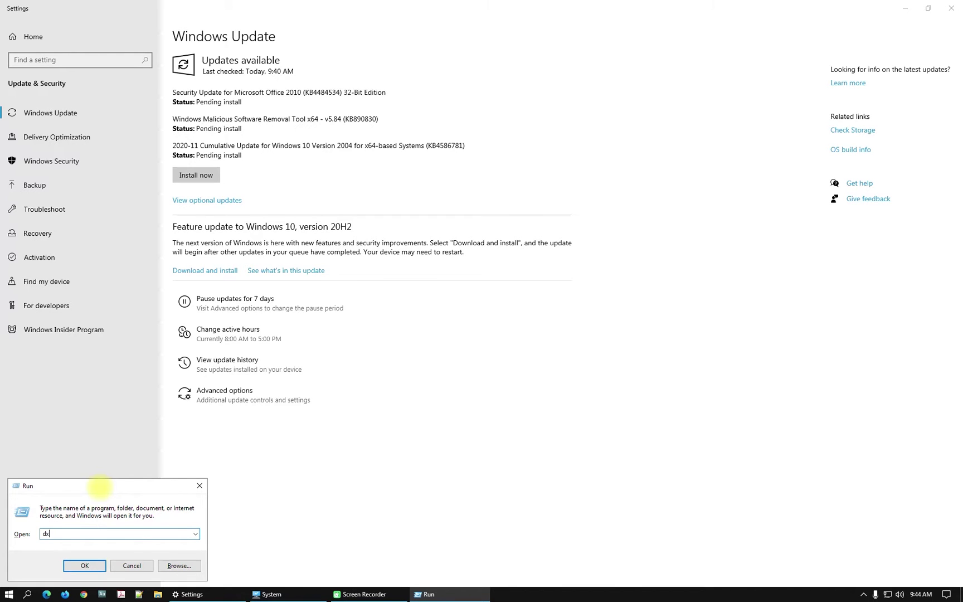
pyautogui.press('Return')
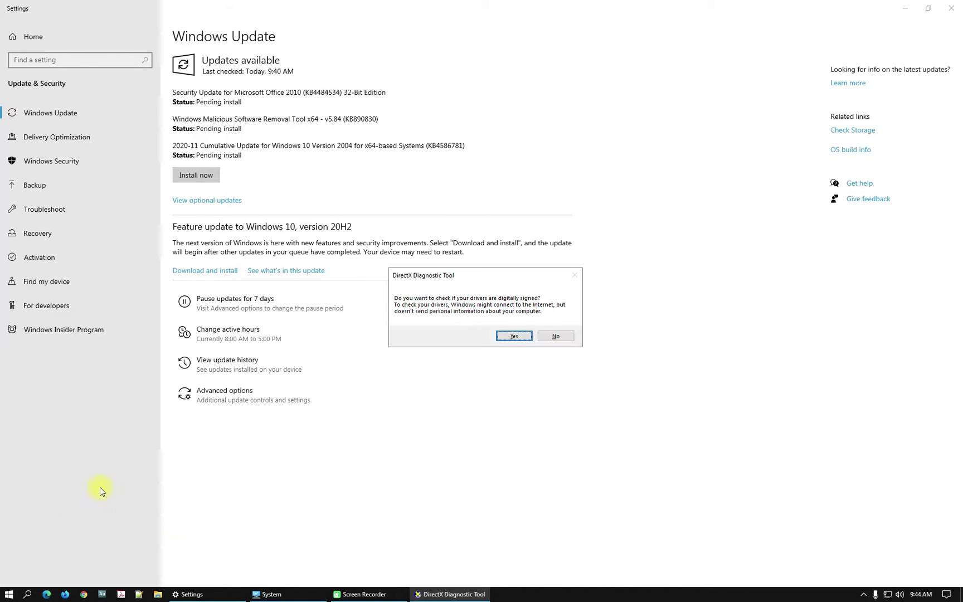
pyautogui.click(514, 339)
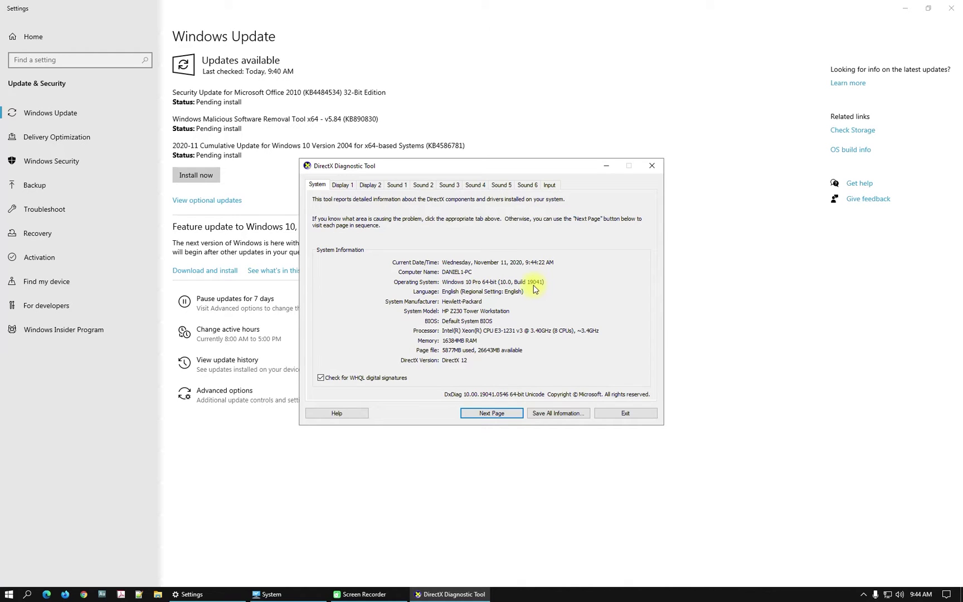
pyautogui.click(616, 412)
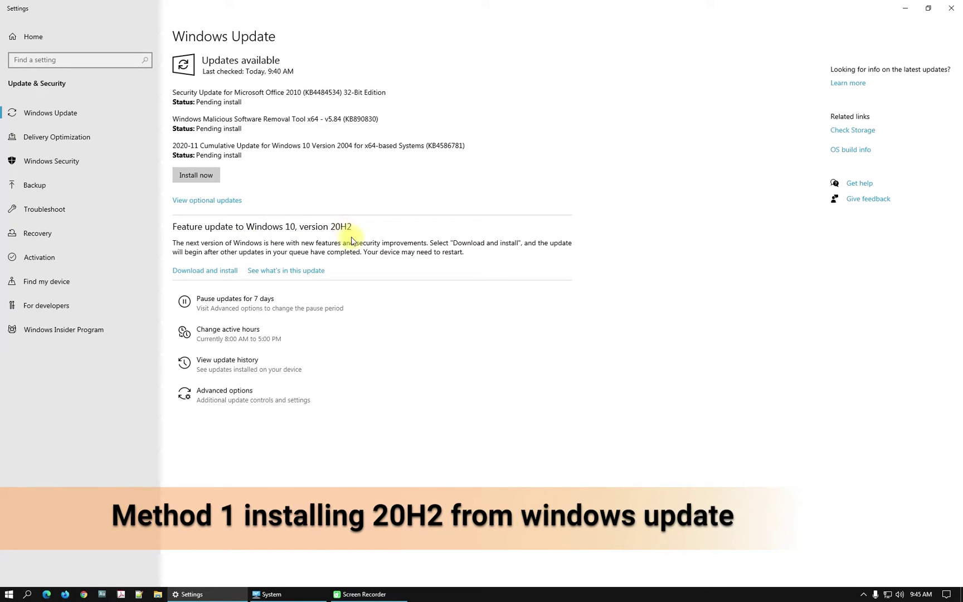
# Download and install the version 20H2 feature update, following its status from 0% to 100%.
pyautogui.click(205, 273)
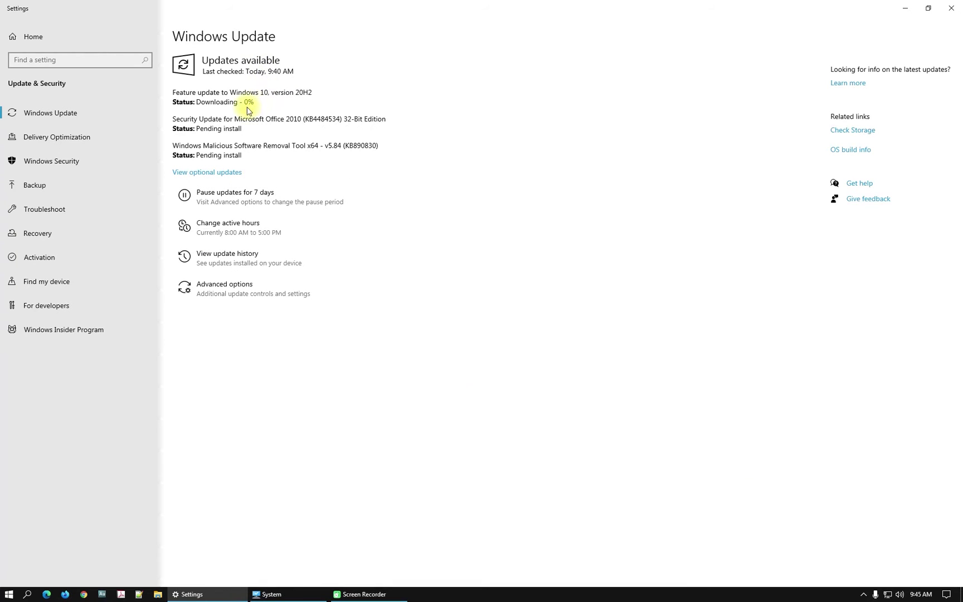
pyautogui.moveTo(255, 102); pyautogui.dragTo(193, 97)
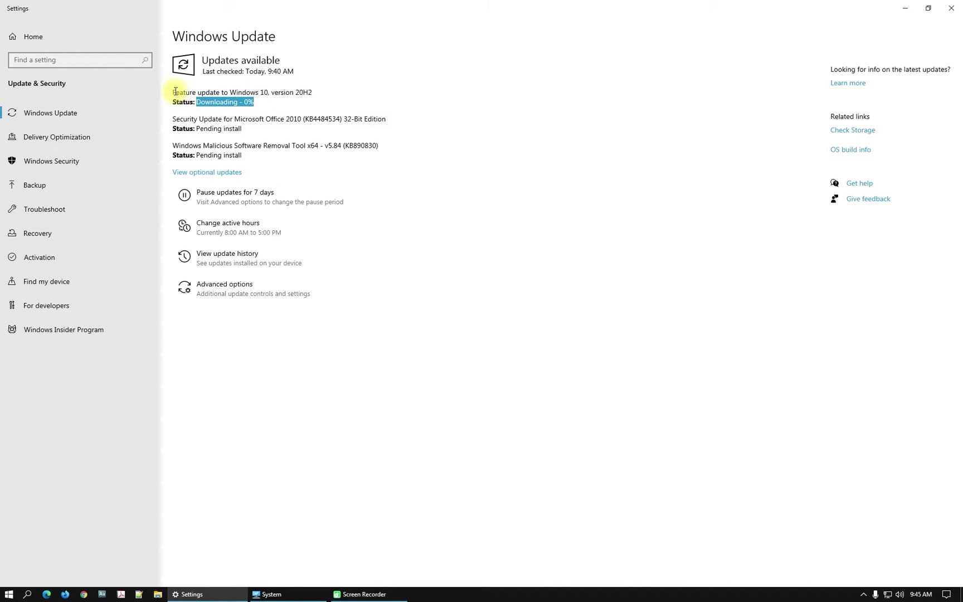
pyautogui.moveTo(174, 92); pyautogui.dragTo(278, 118)
pyautogui.click(340, 379)
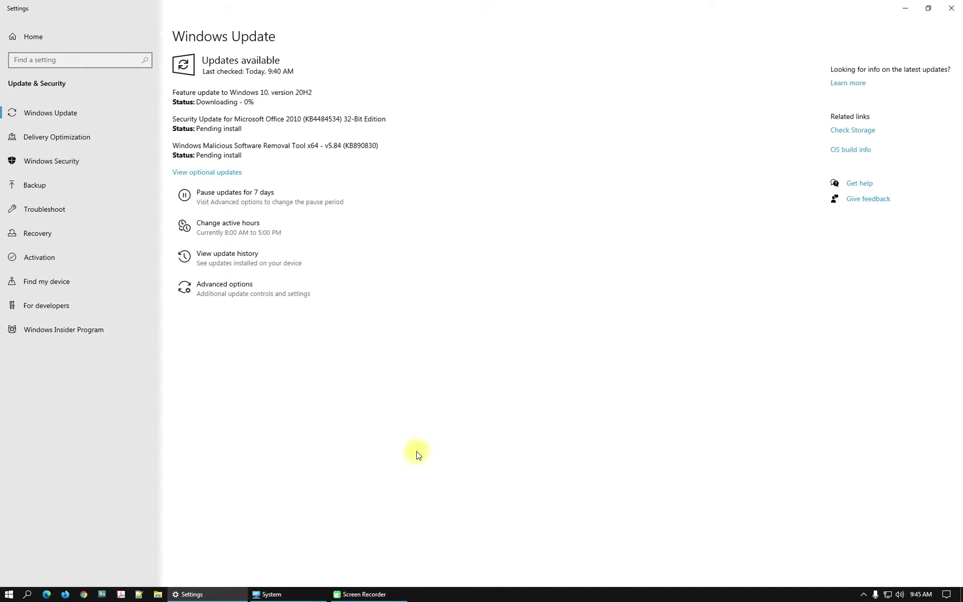
pyautogui.press('super')
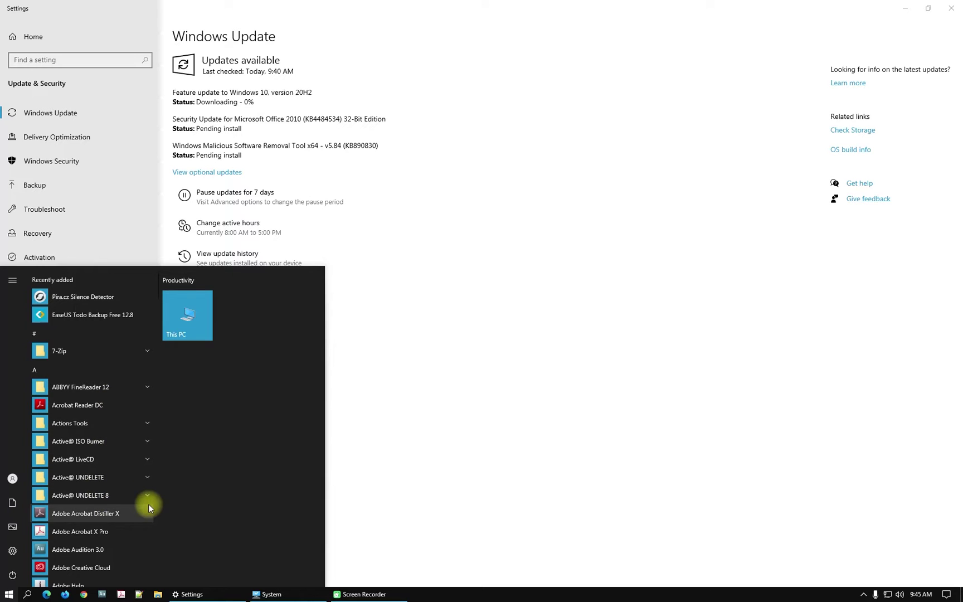
pyautogui.click(425, 439)
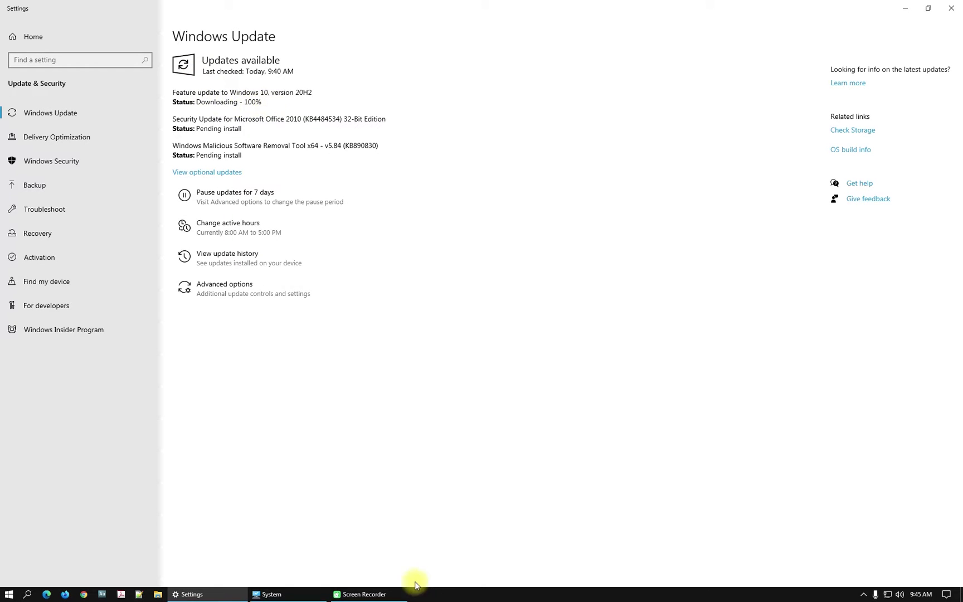
pyautogui.click(365, 594)
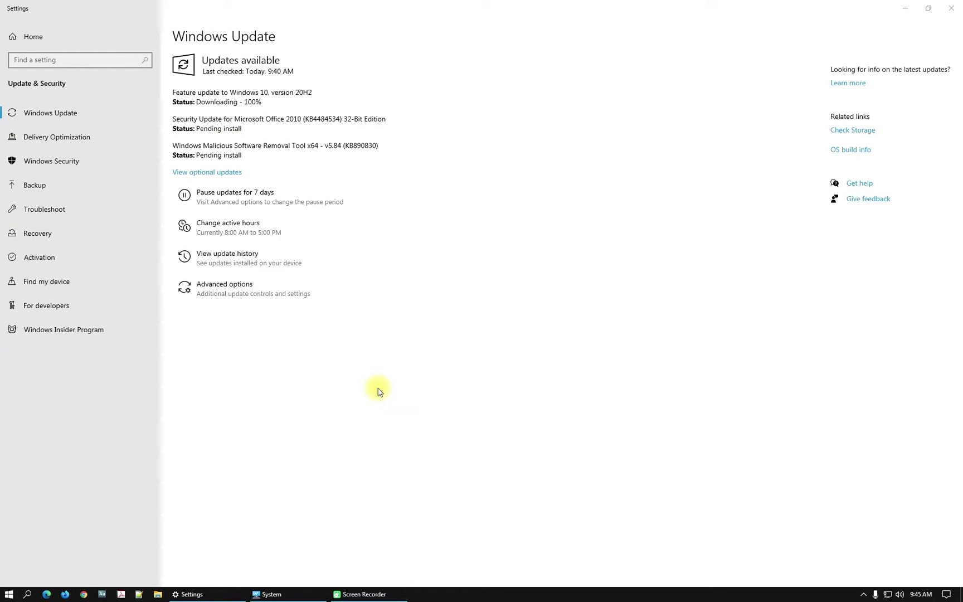
pyautogui.moveTo(176, 90); pyautogui.dragTo(350, 142)
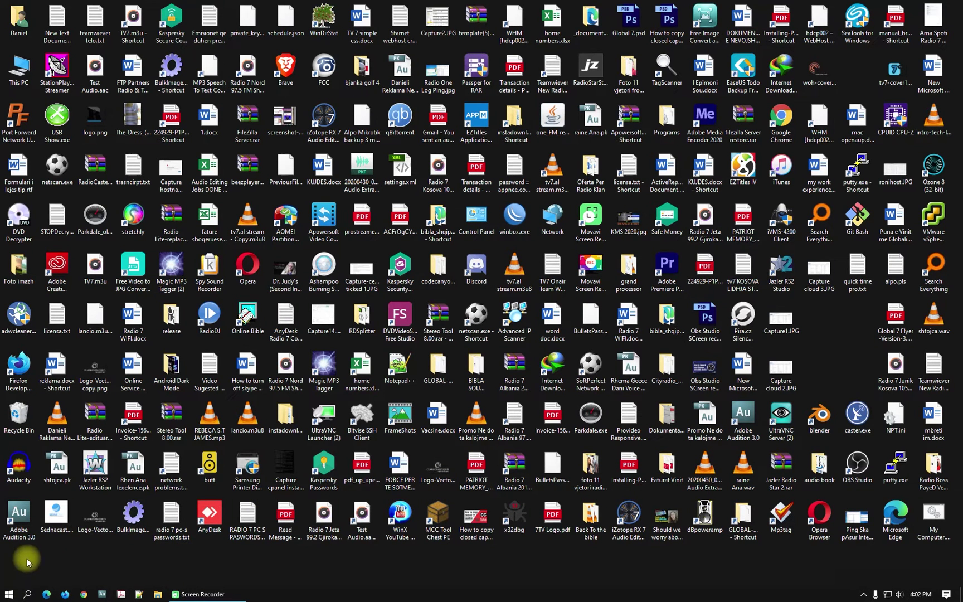
# Browse the Start menu's installed apps list, then dismiss it.
pyautogui.click(8, 595)
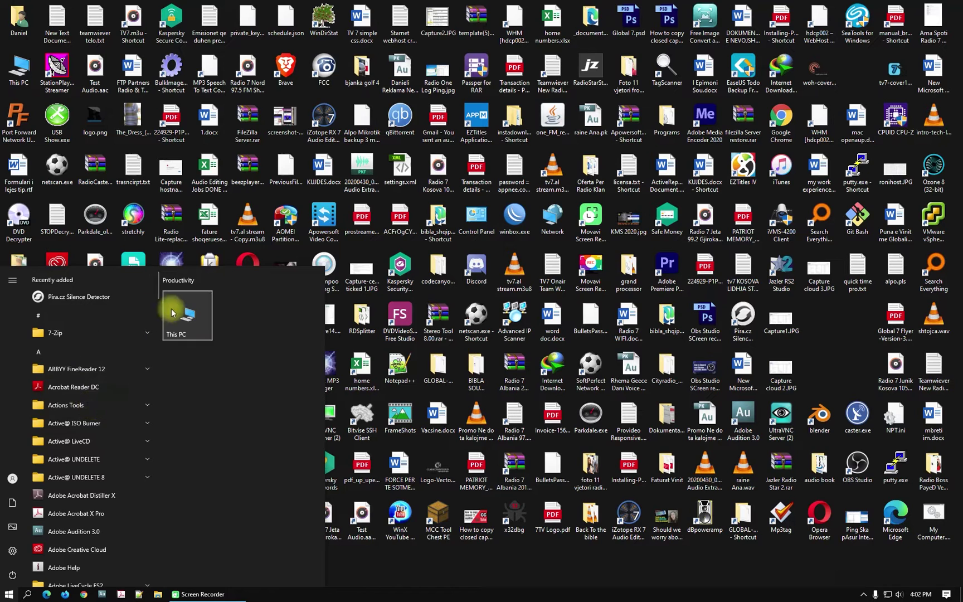
pyautogui.scroll(-10, 78, 508)
pyautogui.scroll(-10, 75, 509)
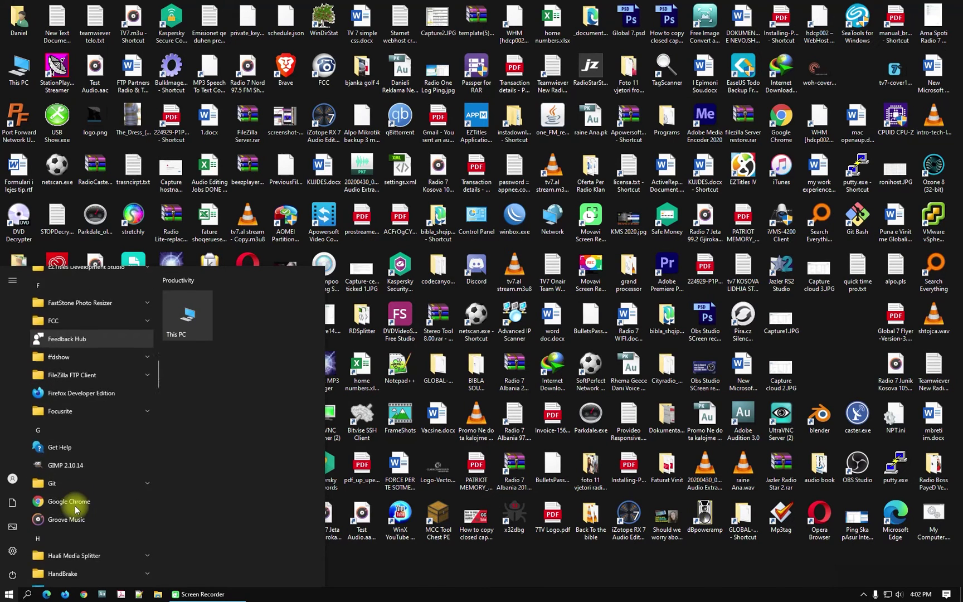
pyautogui.scroll(5, 112, 406)
pyautogui.scroll(10, 111, 405)
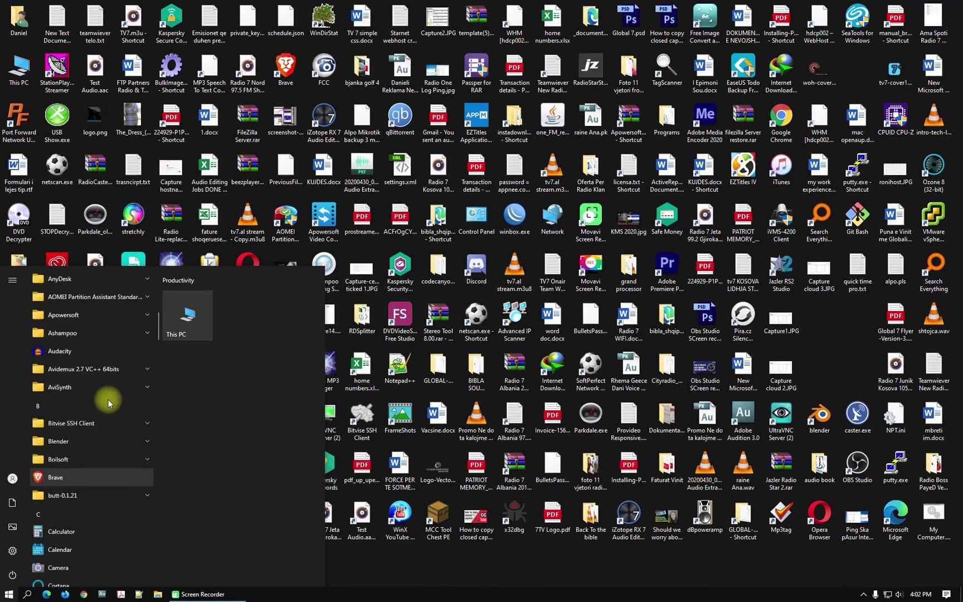
pyautogui.click(17, 71)
# Open This PC Properties and confirm Windows 10 Pro version 20H2, OS build 19042.630.
pyautogui.rightClick(17, 71)
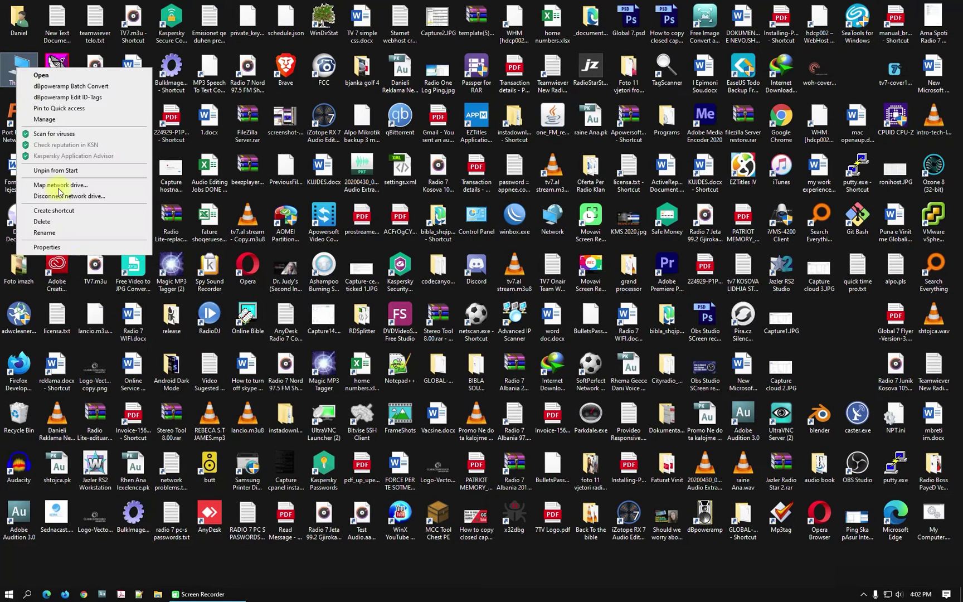
pyautogui.click(81, 249)
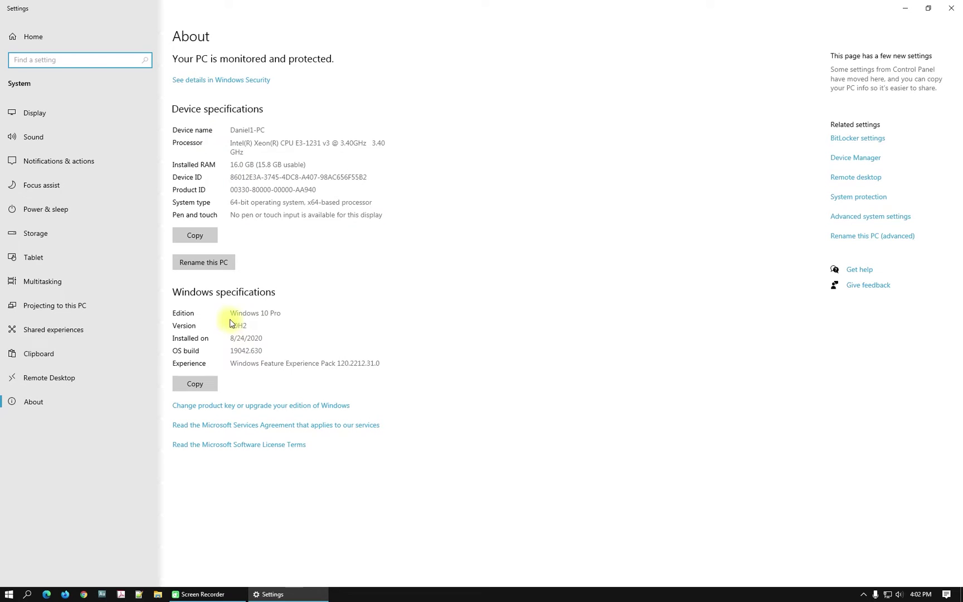
pyautogui.moveTo(235, 315); pyautogui.dragTo(286, 316)
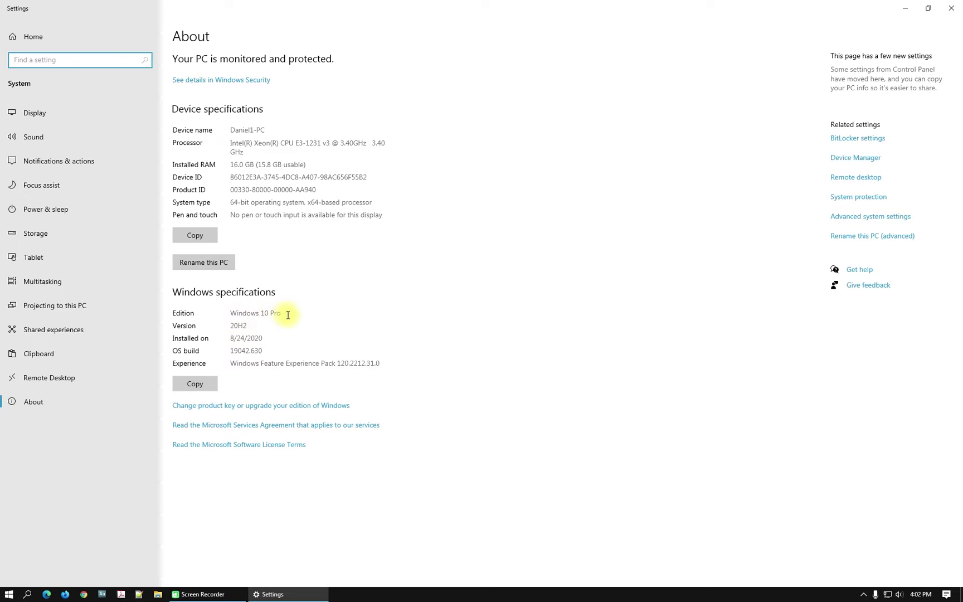
pyautogui.doubleClick(246, 327)
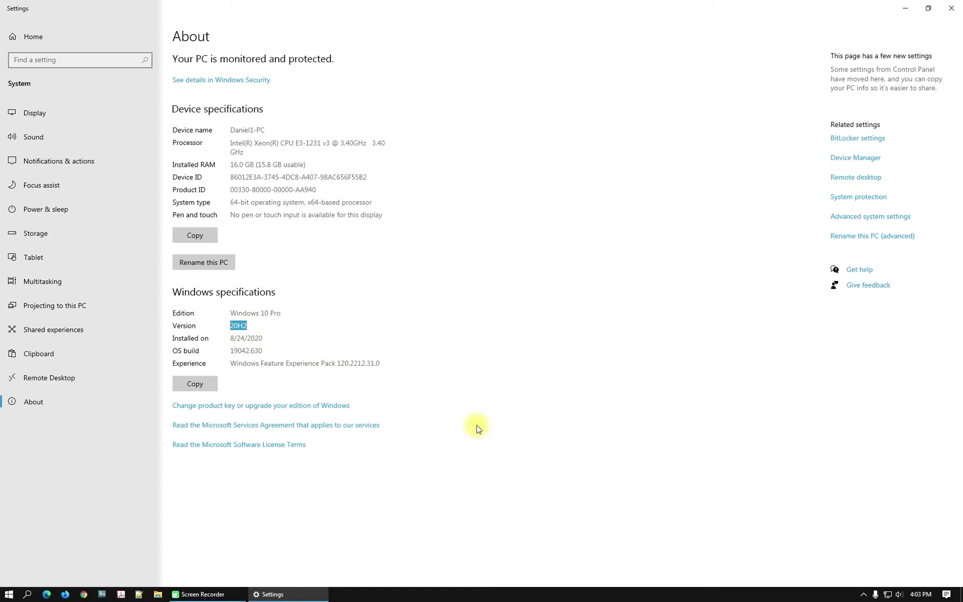
pyautogui.click(864, 596)
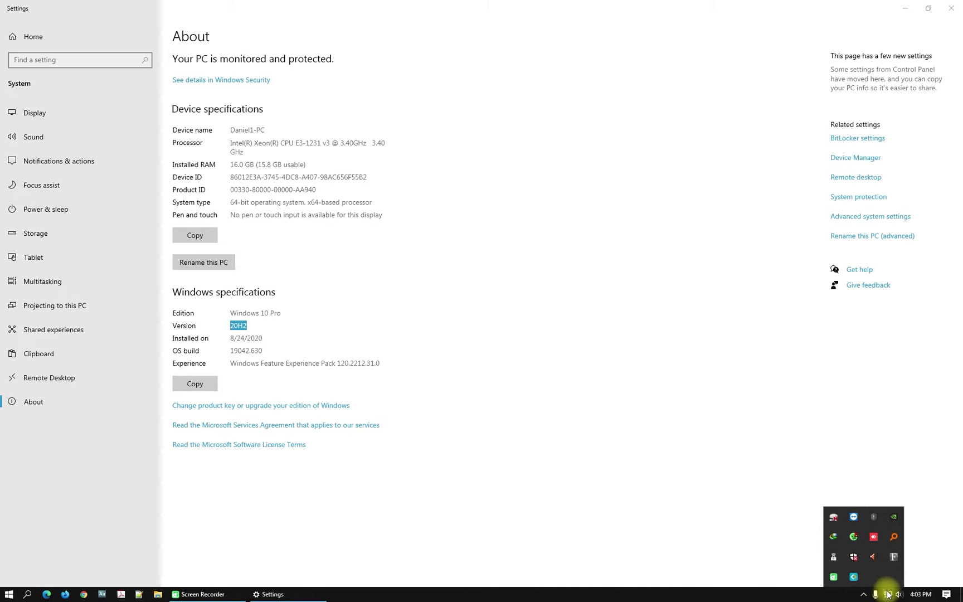
pyautogui.click(282, 596)
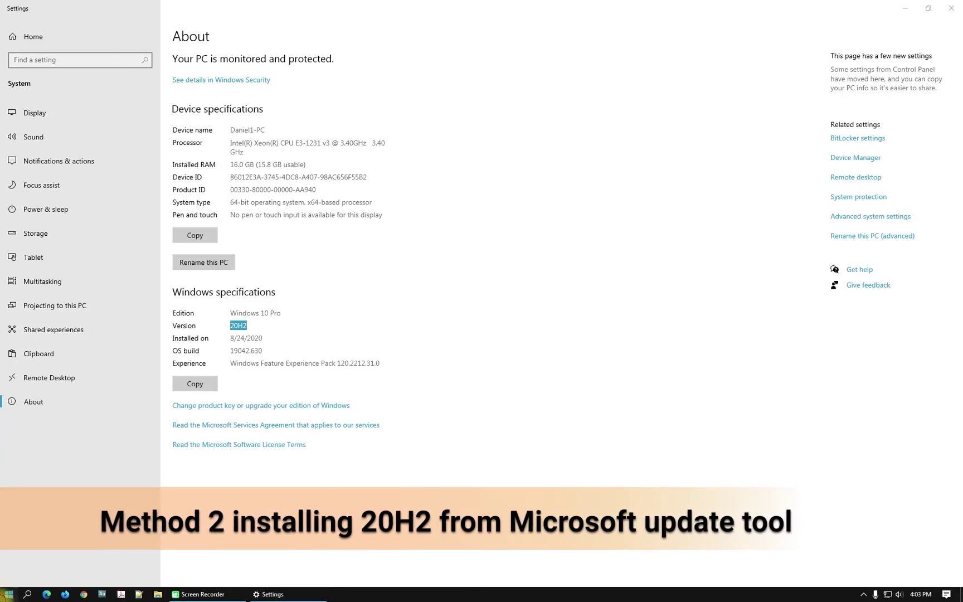
pyautogui.press('super')
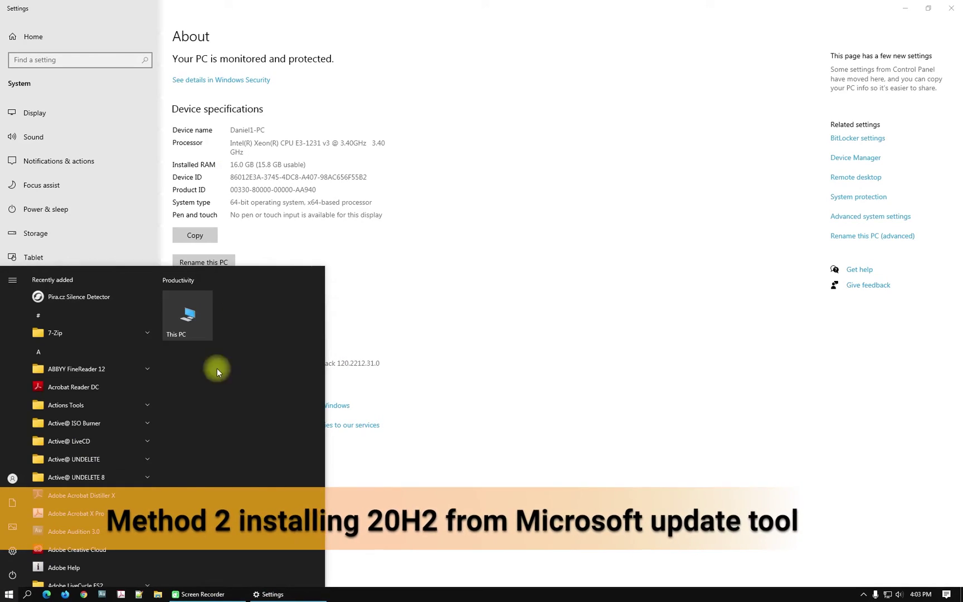
# Close the app list and the About page, returning to the Windows Update settings window.
pyautogui.click(543, 484)
pyautogui.click(942, 9)
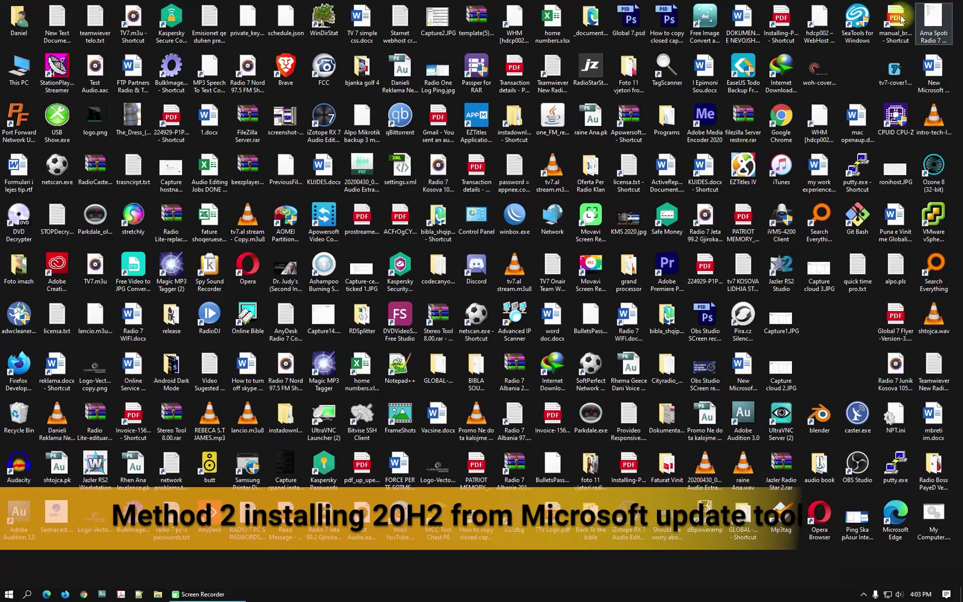
pyautogui.rightClick(856, 61)
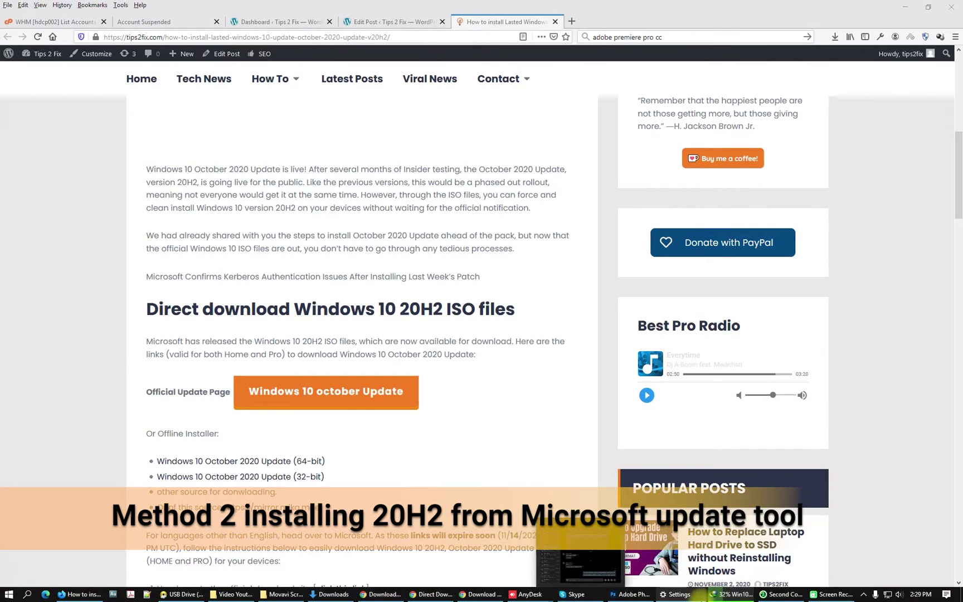
pyautogui.click(676, 594)
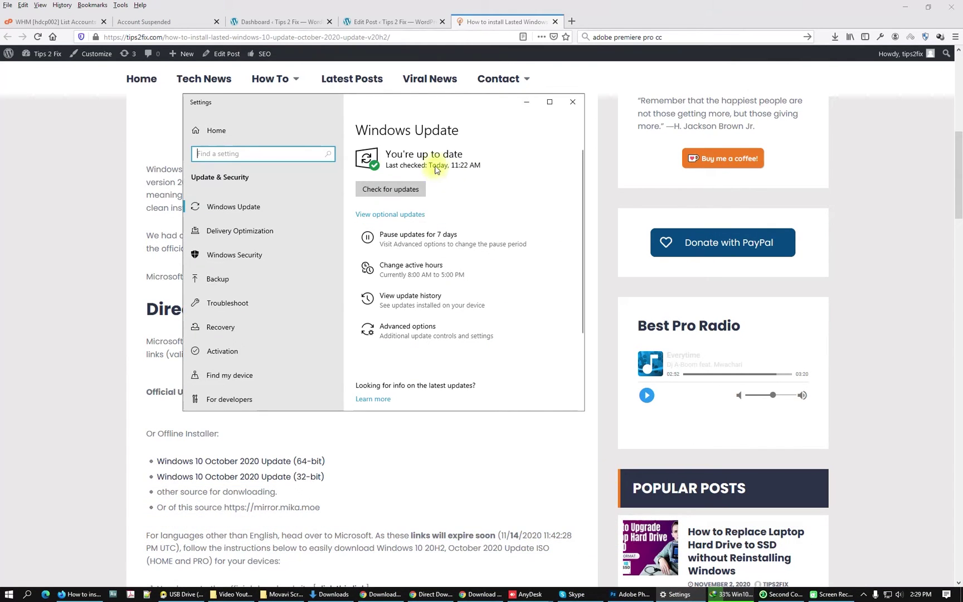
# Maximize Windows Update, check optional updates, then minimize Settings to the Firefox article.
pyautogui.click(549, 103)
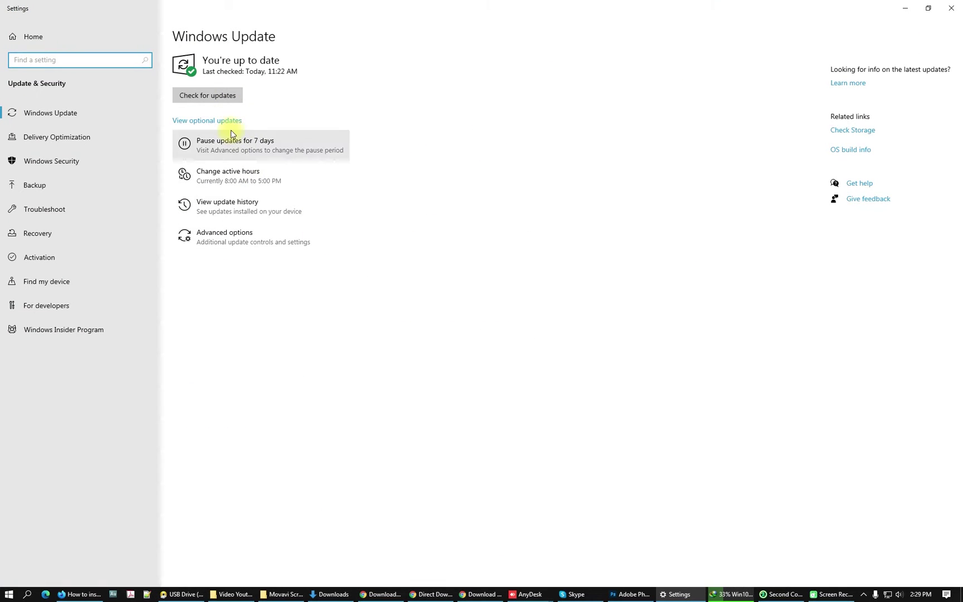
pyautogui.click(226, 121)
pyautogui.click(5, 11)
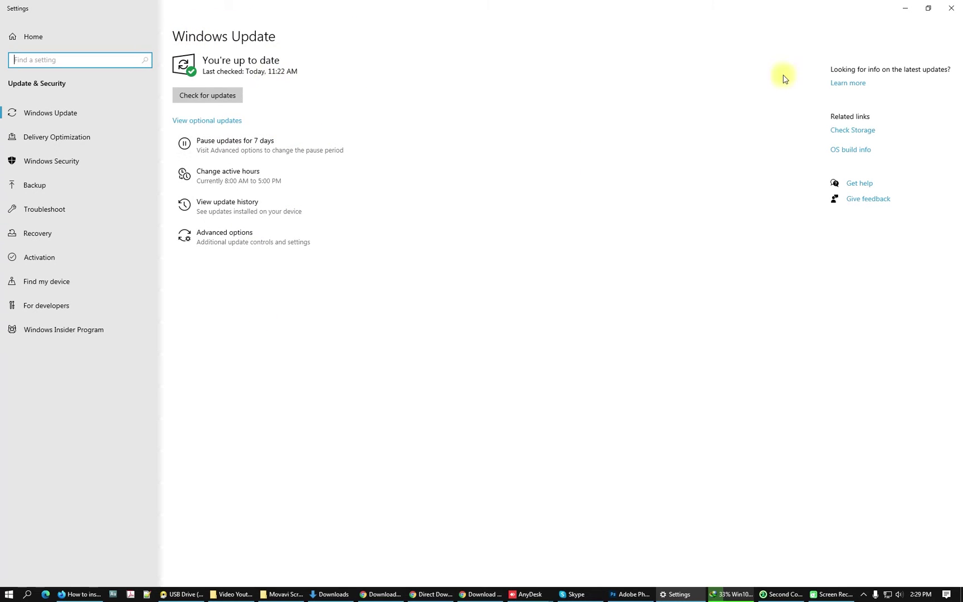
pyautogui.click(906, 11)
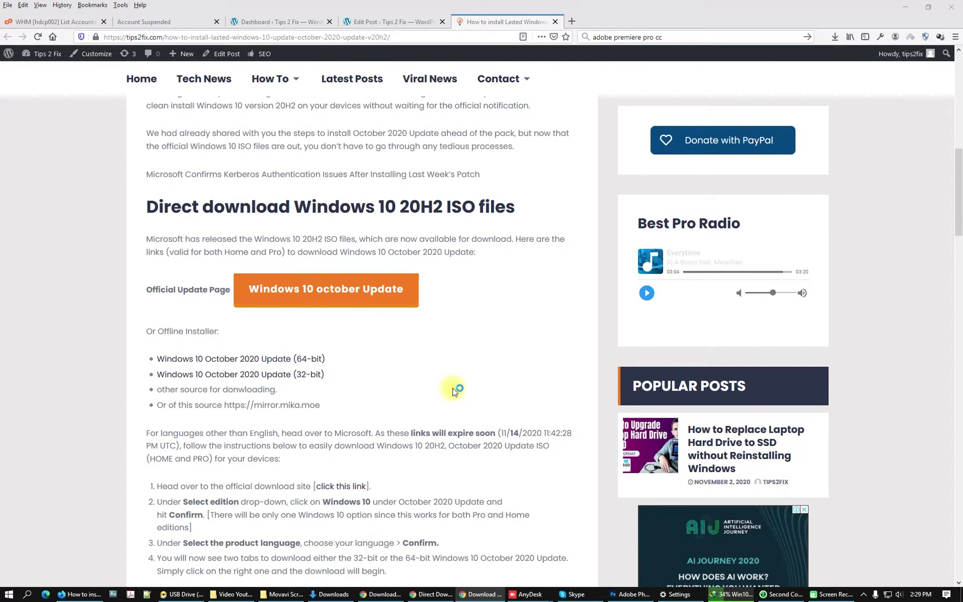
# Review the 'Direct download Windows 10 20H2 ISO files' section and open Microsoft's official Windows 10 October Update page.
pyautogui.scroll(4, 441, 337)
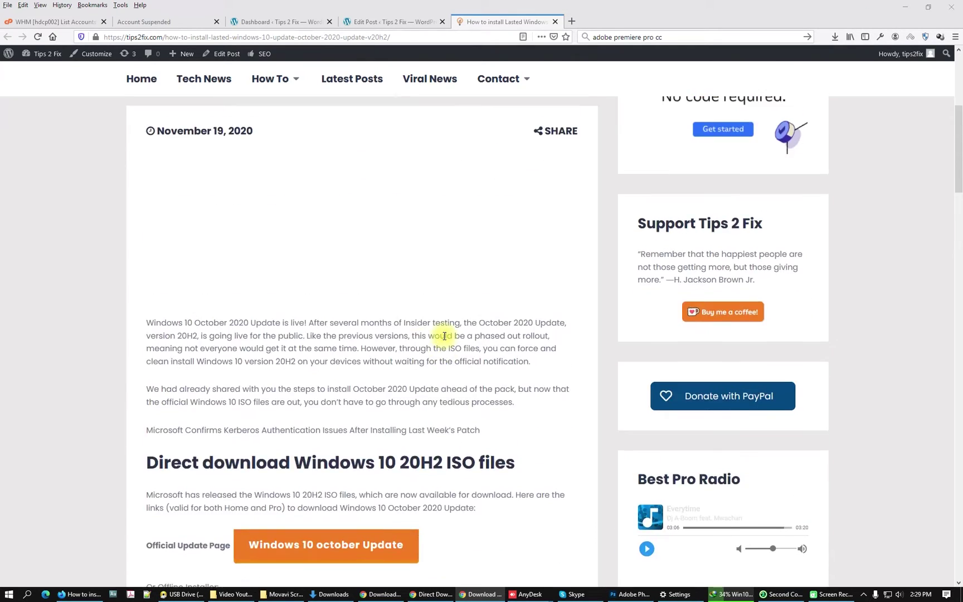
pyautogui.scroll(-3, 412, 357)
pyautogui.scroll(-3, 407, 358)
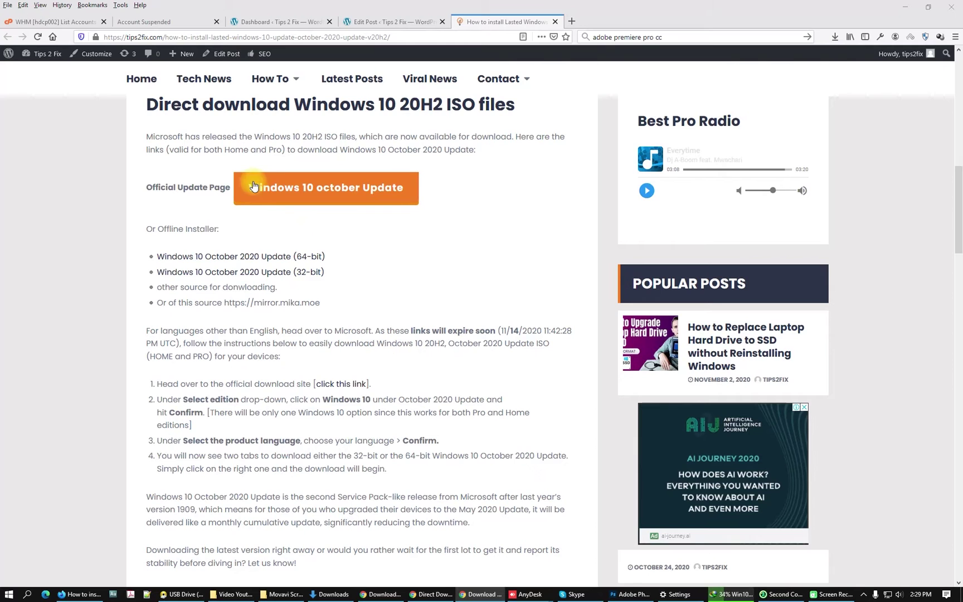
pyautogui.moveTo(147, 105); pyautogui.dragTo(498, 108)
pyautogui.click(521, 218)
pyautogui.scroll(1, 450, 232)
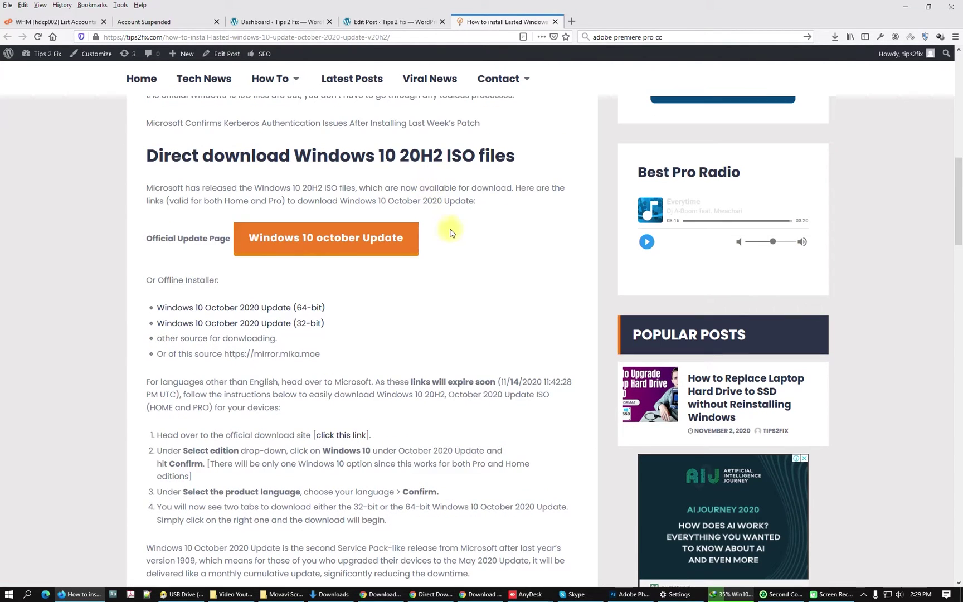
pyautogui.scroll(-1, 441, 140)
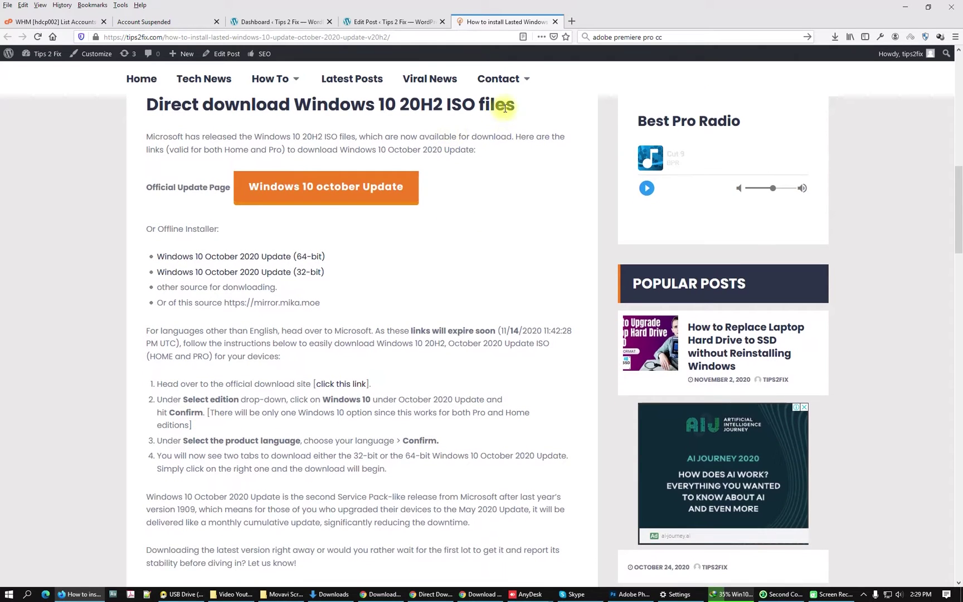
pyautogui.click(295, 193)
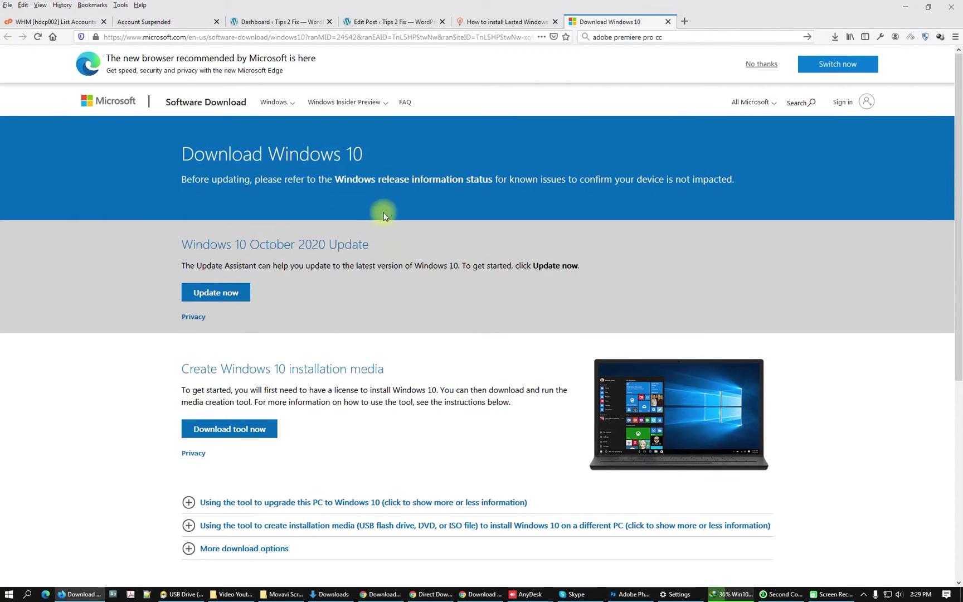
# Save MediaCreationTool20H2.exe and the Windows10Upgrade9252 Update Assistant installer locally.
pyautogui.moveTo(182, 244); pyautogui.dragTo(408, 248)
pyautogui.click(407, 246)
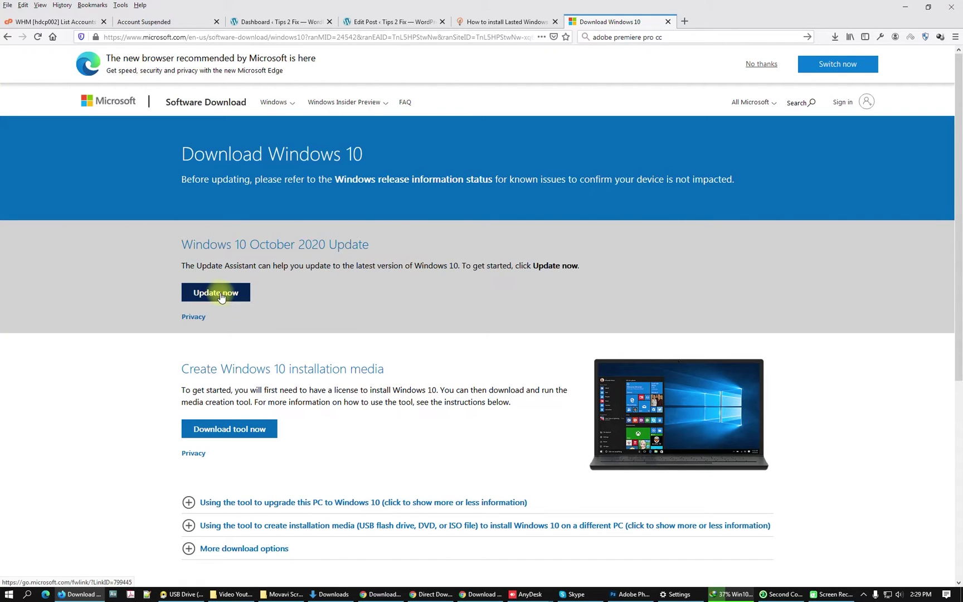
pyautogui.click(216, 435)
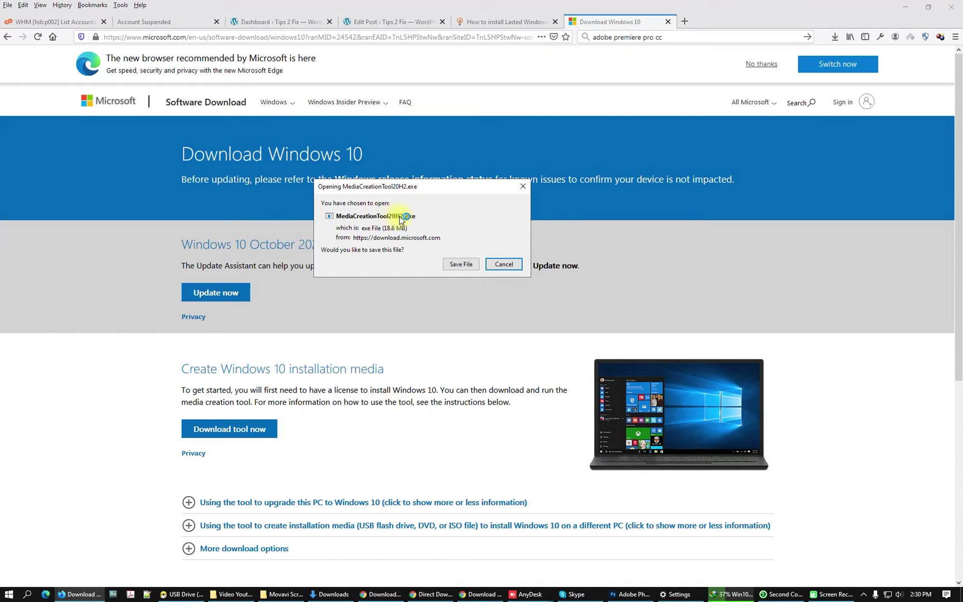
pyautogui.click(455, 264)
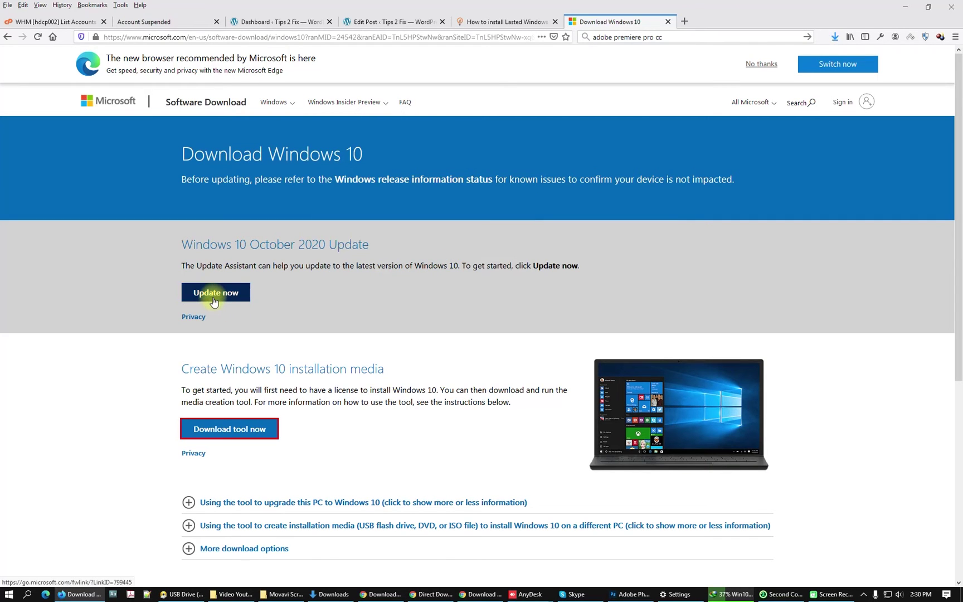
pyautogui.click(213, 299)
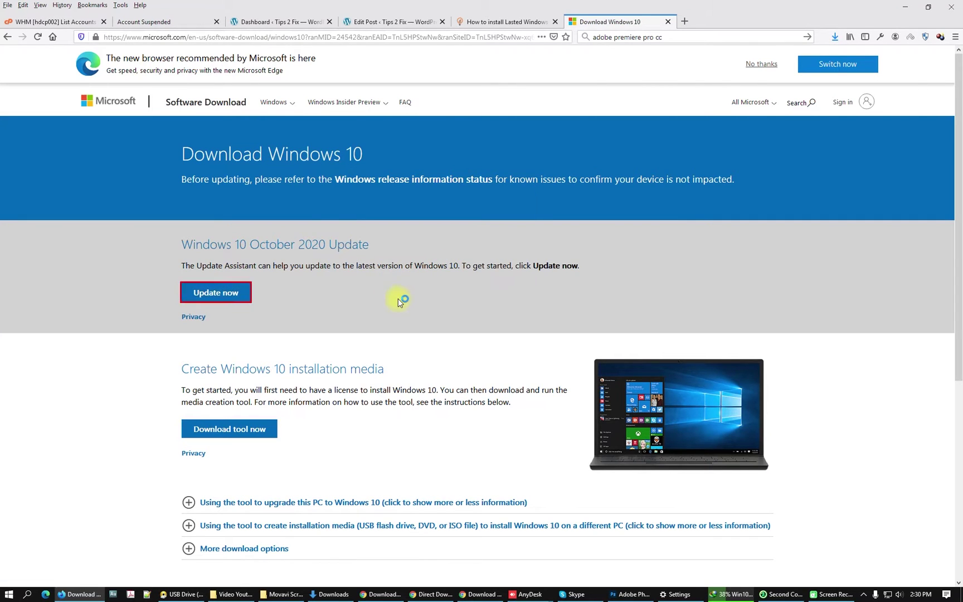
pyautogui.click(456, 264)
# Open the folder holding the downloads and switch to the remote PC's AnyDesk session.
pyautogui.scroll(-2, 337, 424)
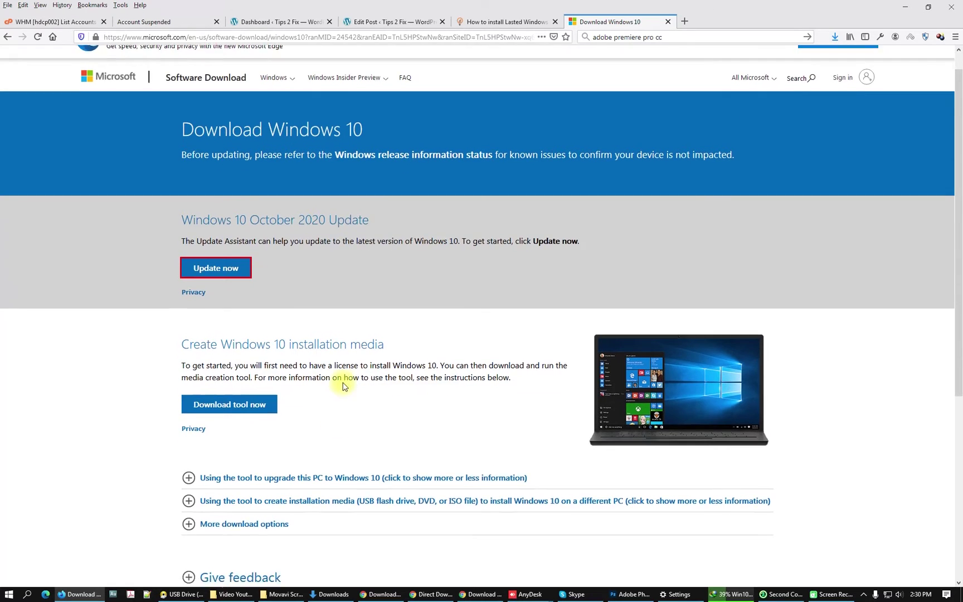
pyautogui.click(834, 36)
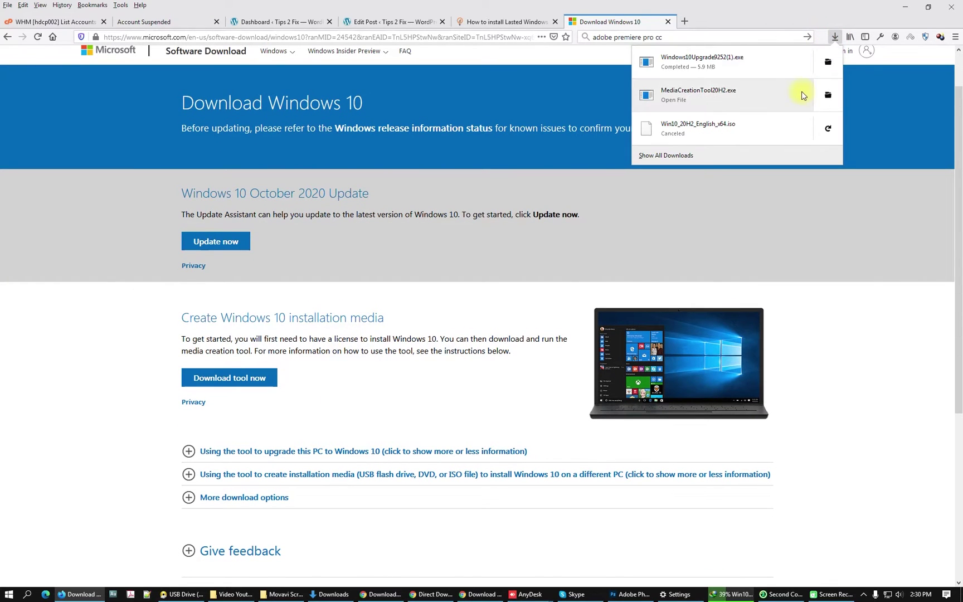
pyautogui.click(828, 96)
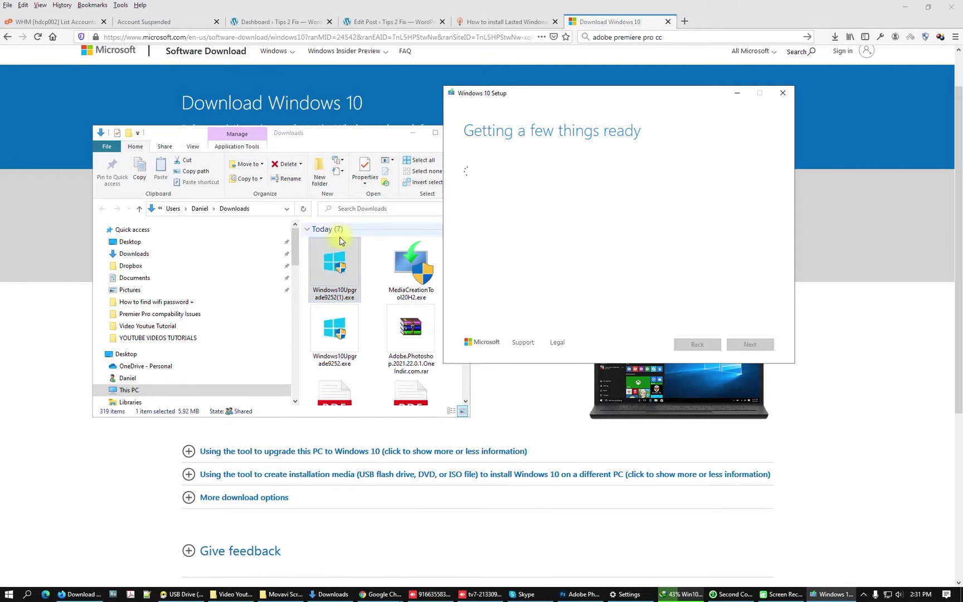
pyautogui.click(479, 595)
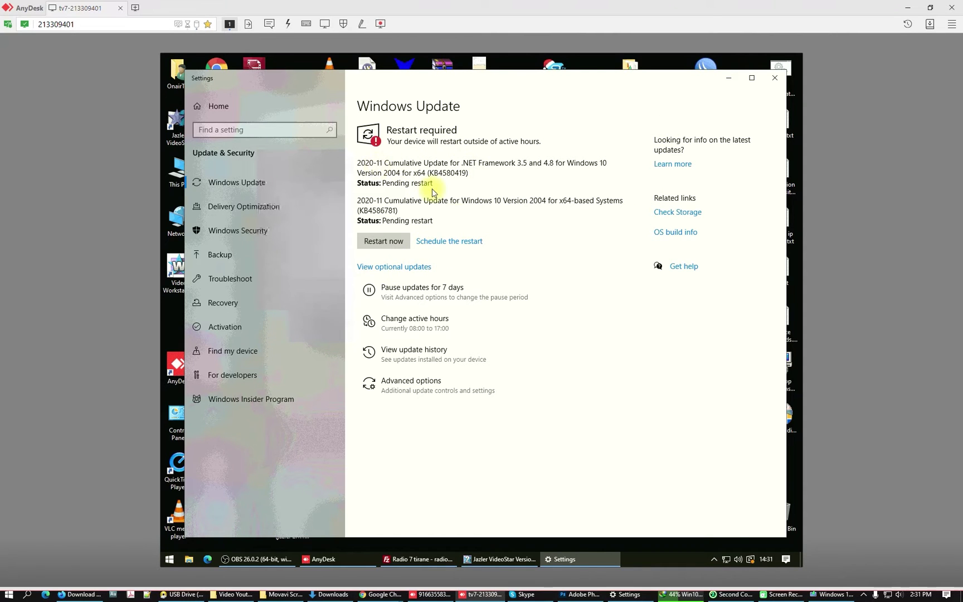
# Close the remote PC's Settings window listing the Windows 10 Version 2004 update.
pyautogui.click(461, 200)
pyautogui.moveTo(509, 200); pyautogui.dragTo(546, 200)
pyautogui.click(774, 78)
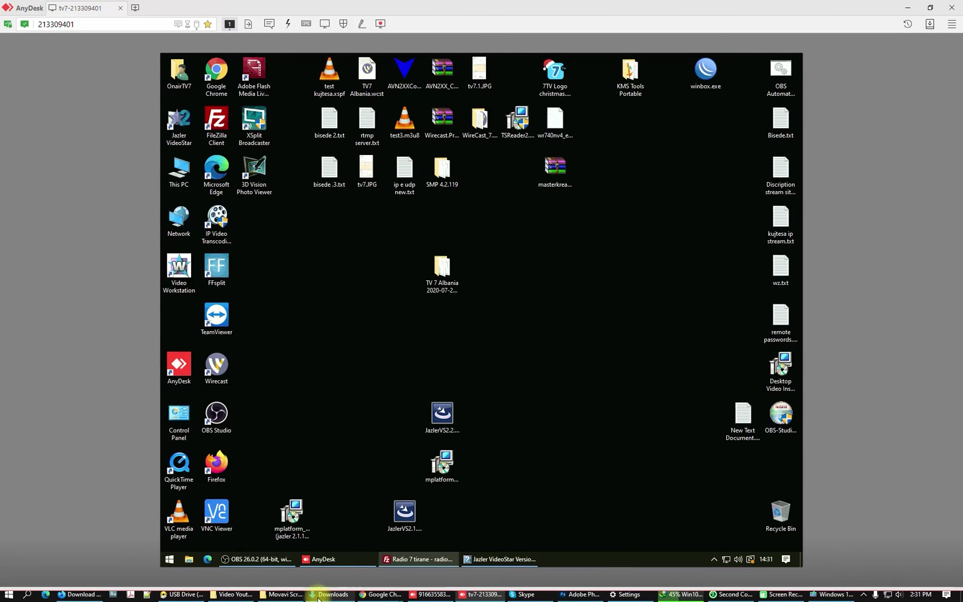
pyautogui.rightClick(545, 315)
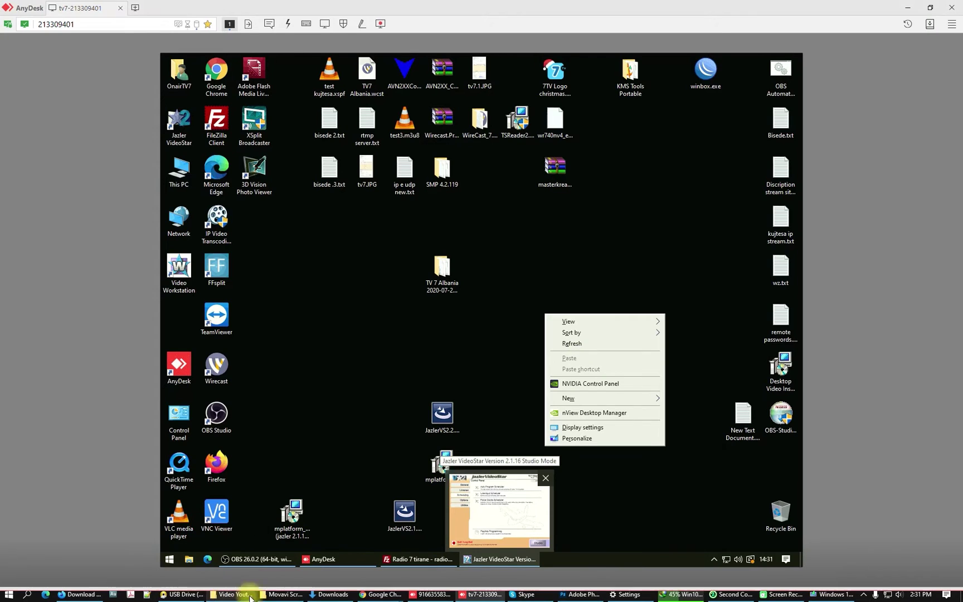
# Copy Windows10Upgrade9252(1).exe from local Downloads onto the remote desktop and launch it.
pyautogui.click(330, 594)
pyautogui.rightClick(336, 276)
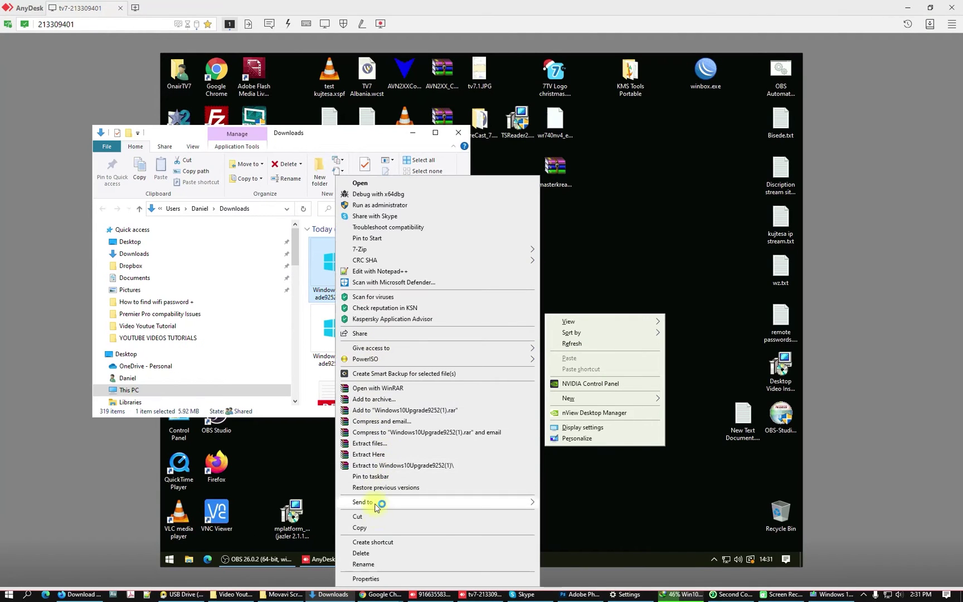
pyautogui.click(381, 527)
pyautogui.rightClick(636, 214)
pyautogui.click(663, 259)
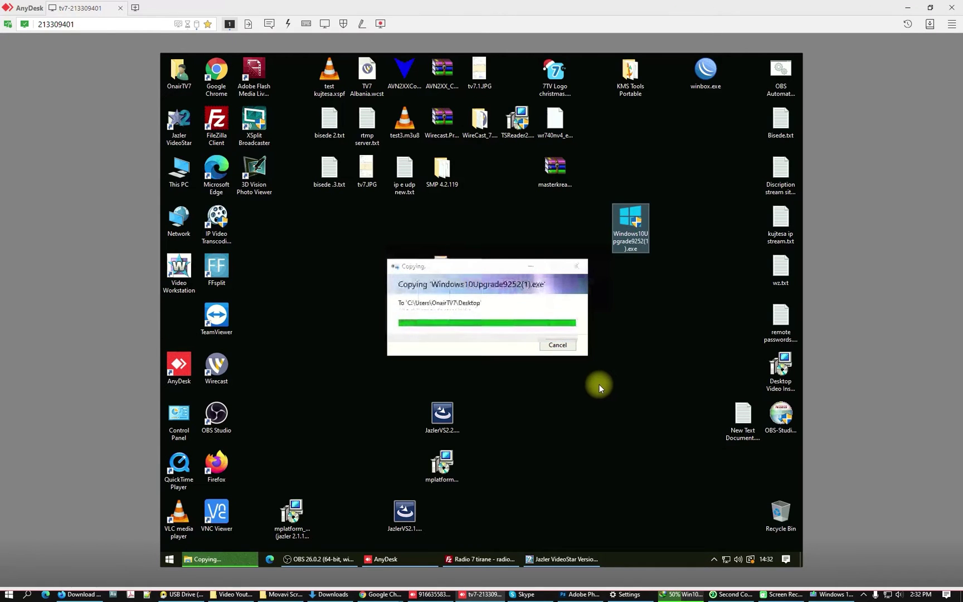
pyautogui.doubleClick(632, 230)
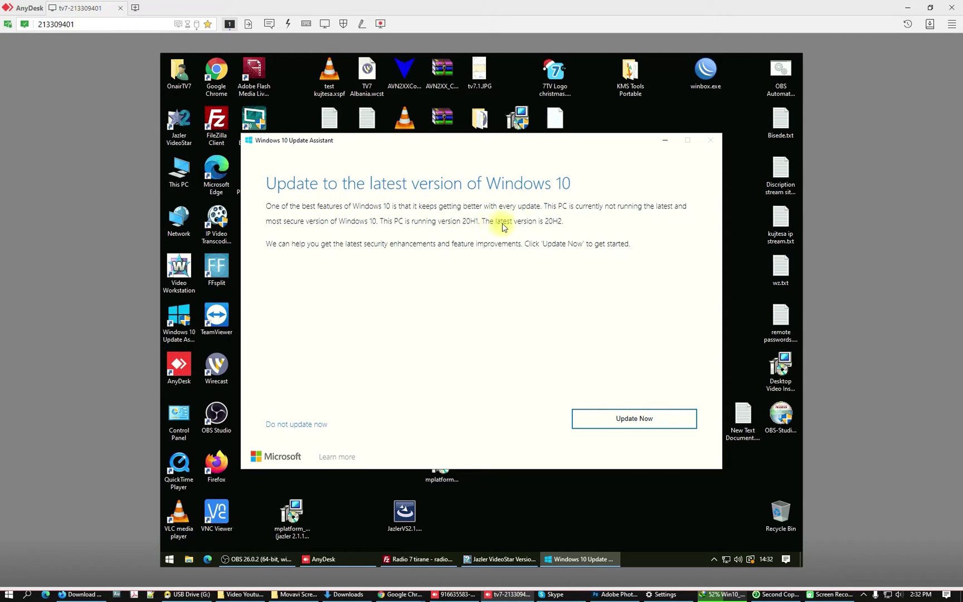
# Choose Update Now, pass the compatibility check, and start the 20H2 download at 0%.
pyautogui.click(625, 428)
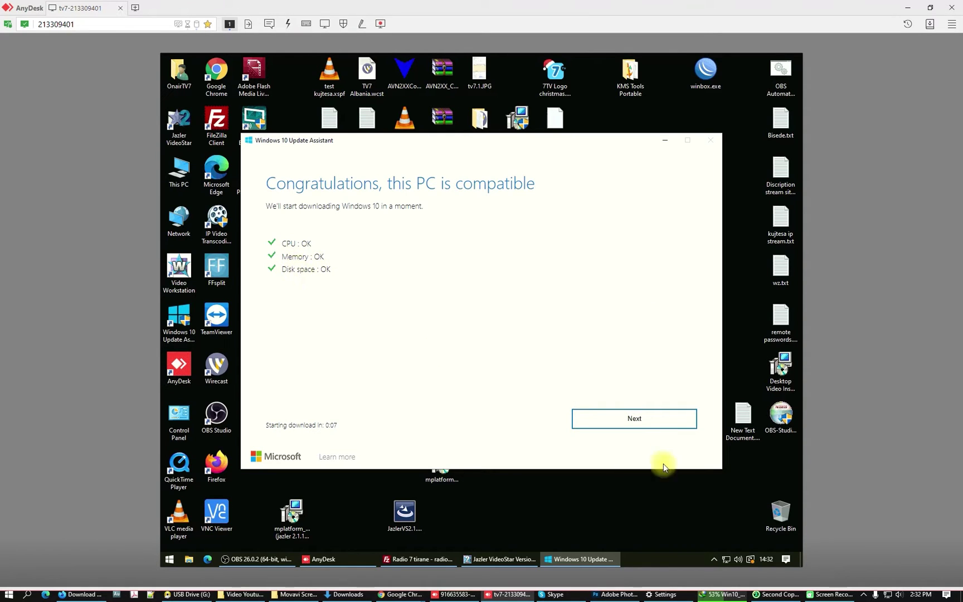
pyautogui.click(644, 425)
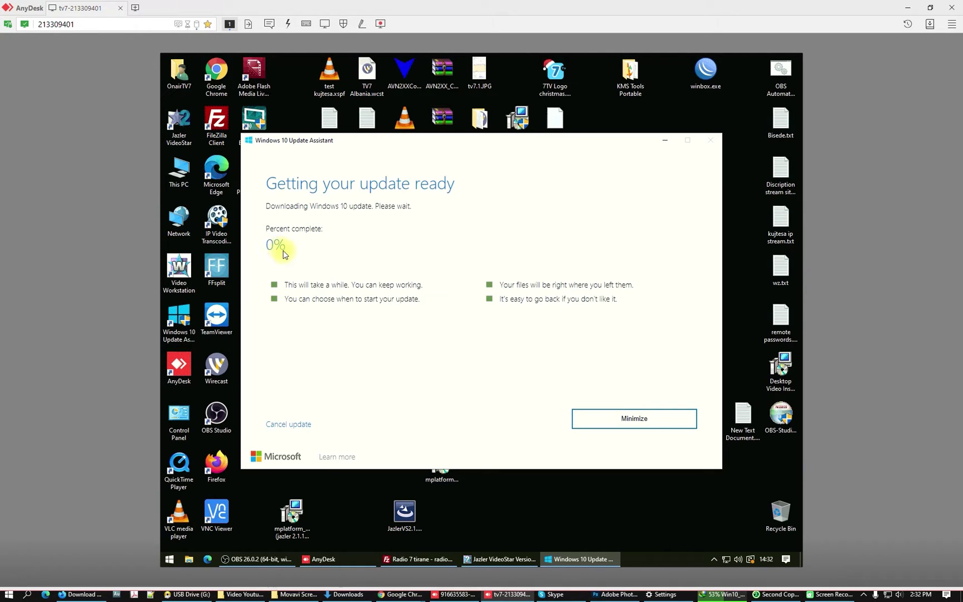
pyautogui.click(641, 424)
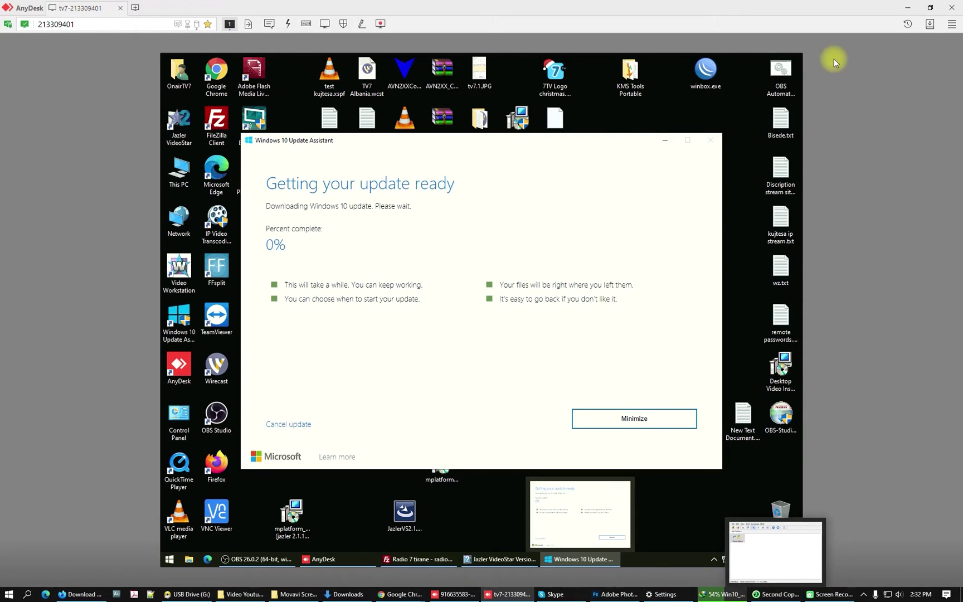
pyautogui.click(743, 594)
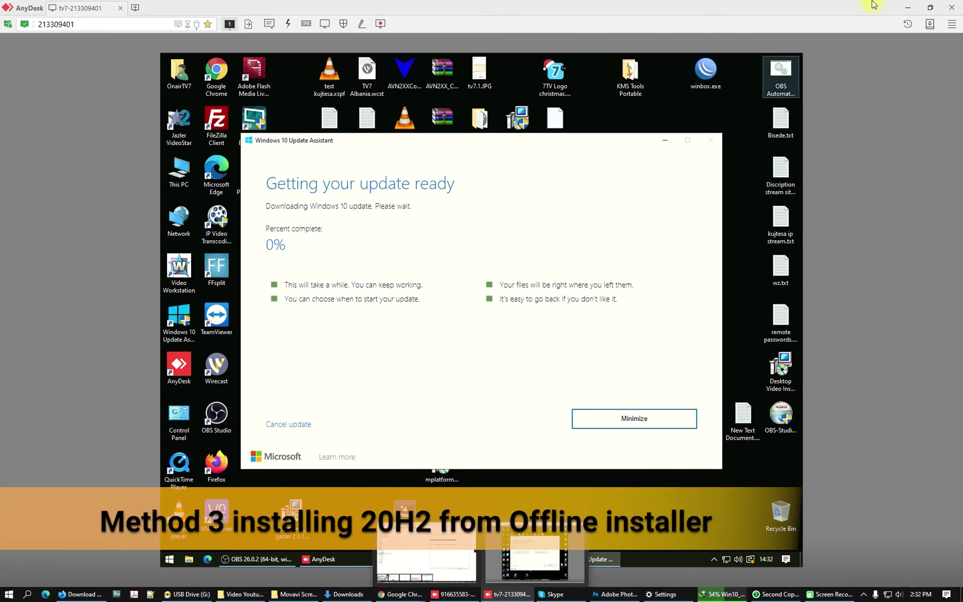
# Minimize the AnyDesk session and Downloads window to return to the tips2fix article.
pyautogui.click(906, 8)
pyautogui.click(413, 132)
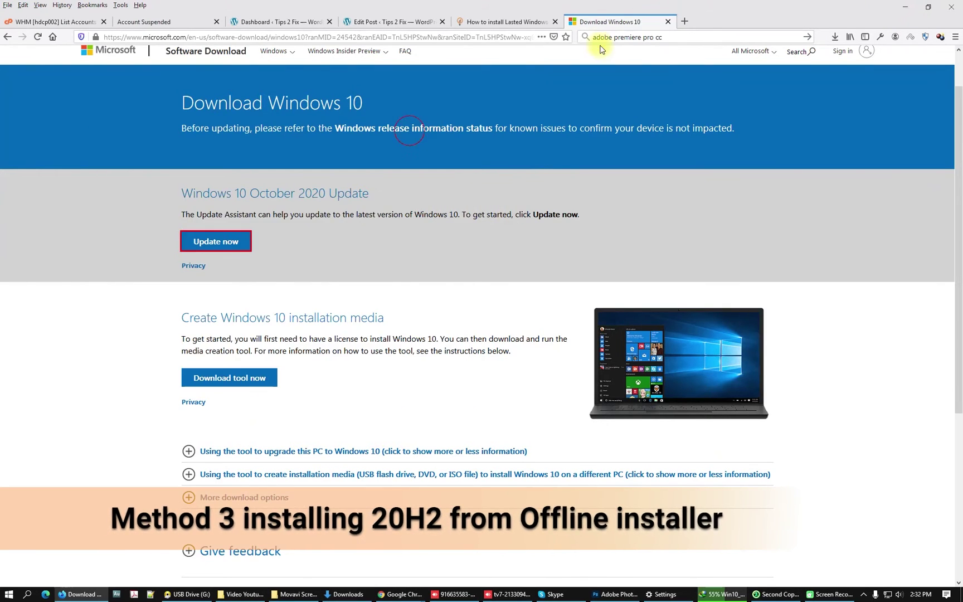
pyautogui.click(508, 22)
# Highlight the article heading, scroll to the 20H2 offline installer links, and open Start.
pyautogui.scroll(-2, 262, 193)
pyautogui.scroll(3, 299, 185)
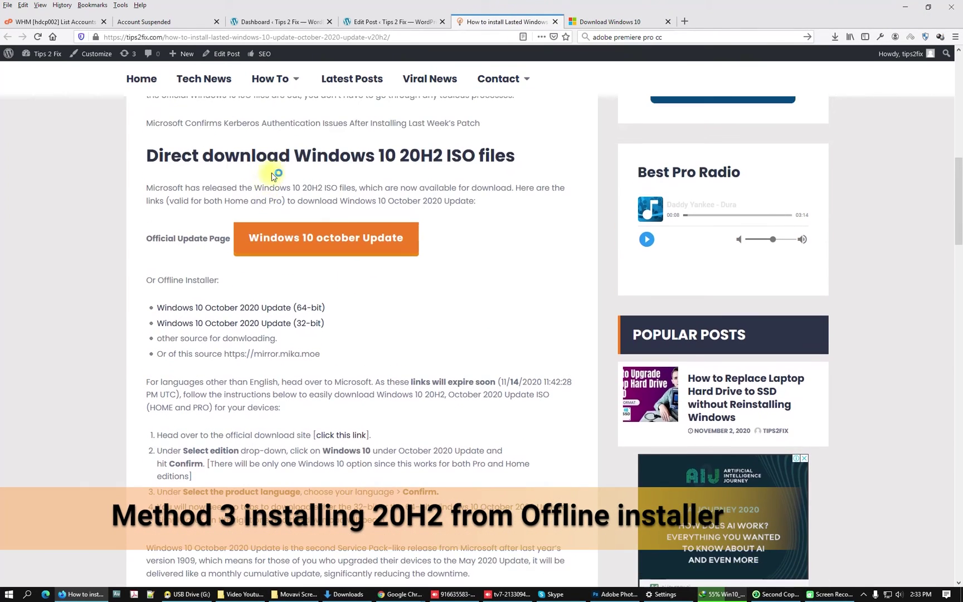
pyautogui.moveTo(201, 156); pyautogui.dragTo(452, 156)
pyautogui.moveTo(543, 156); pyautogui.dragTo(446, 156)
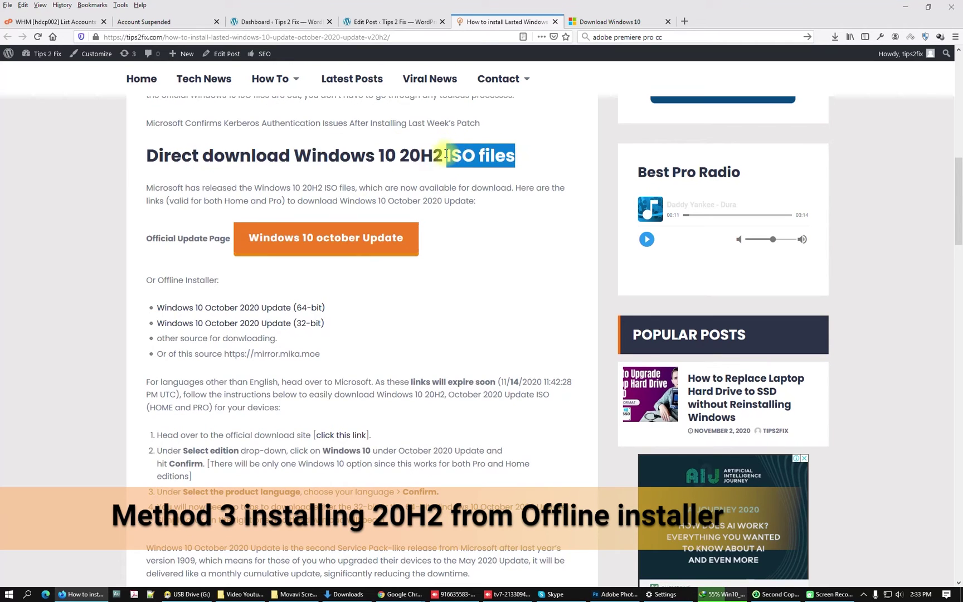
pyautogui.scroll(-1, 372, 262)
pyautogui.scroll(-1, 372, 262)
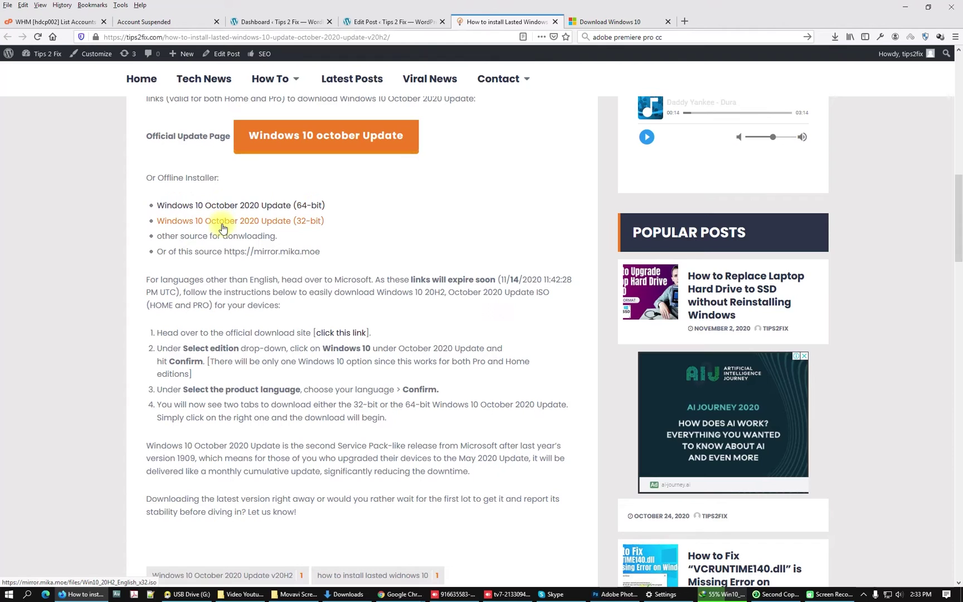
pyautogui.click(8, 594)
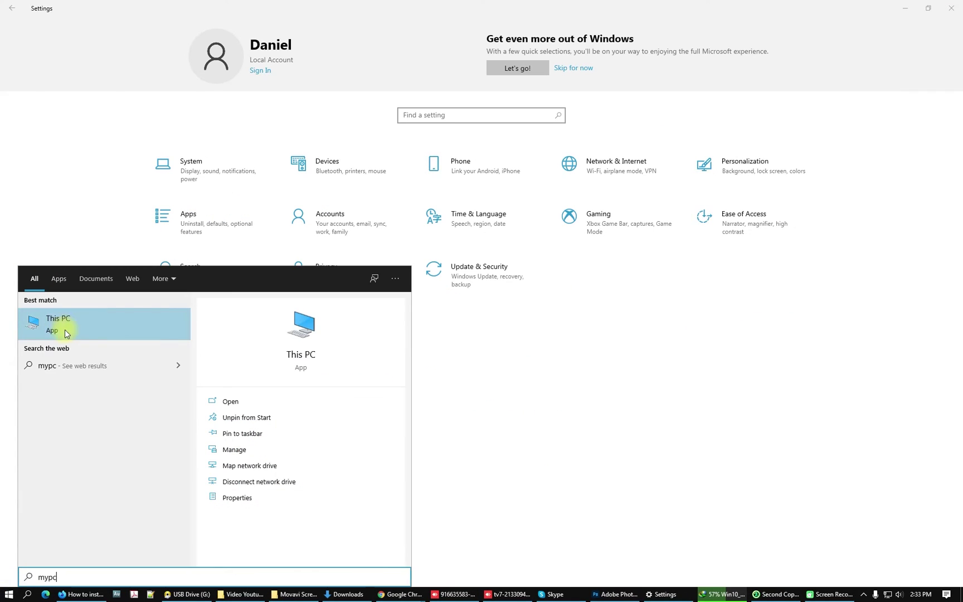
# Open This PC's Properties, mark the 64-bit system type, then close Settings.
pyautogui.rightClick(62, 322)
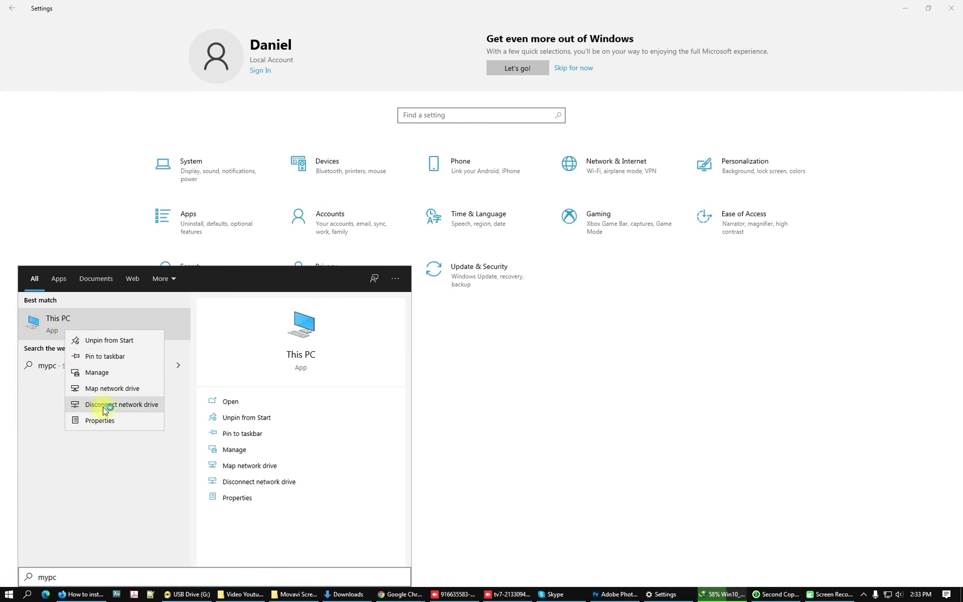
pyautogui.click(103, 419)
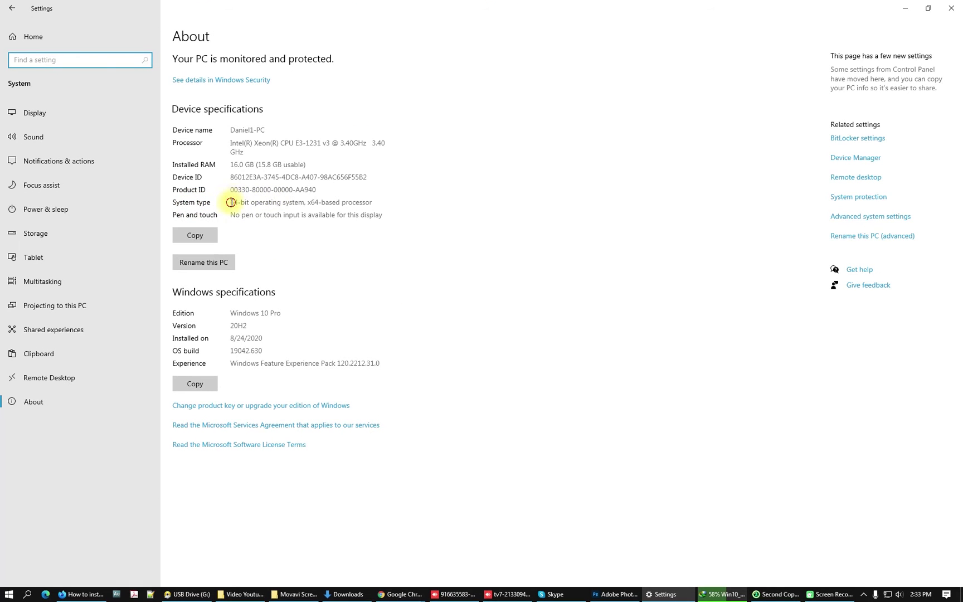
pyautogui.moveTo(231, 202); pyautogui.dragTo(397, 203)
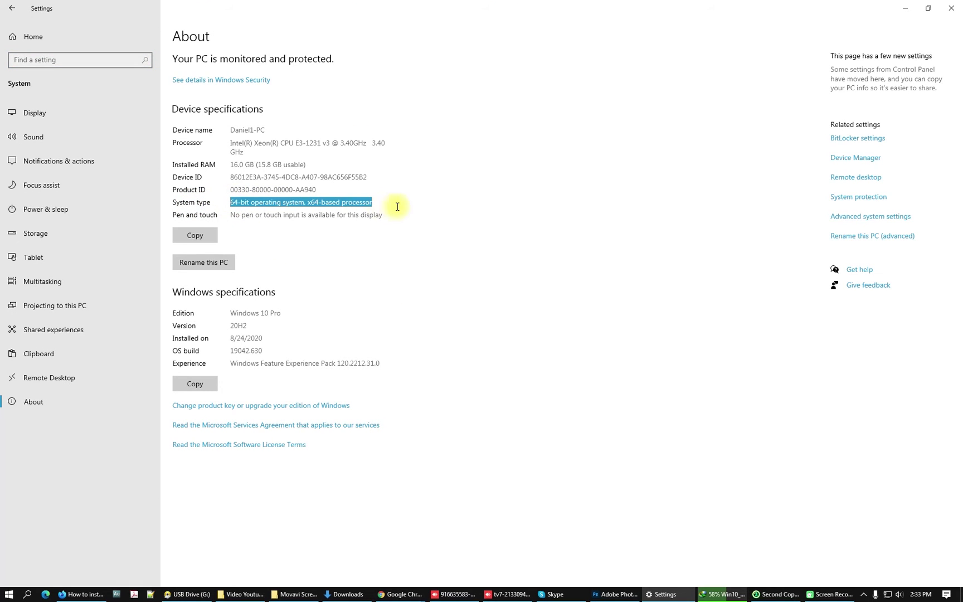
pyautogui.click(951, 15)
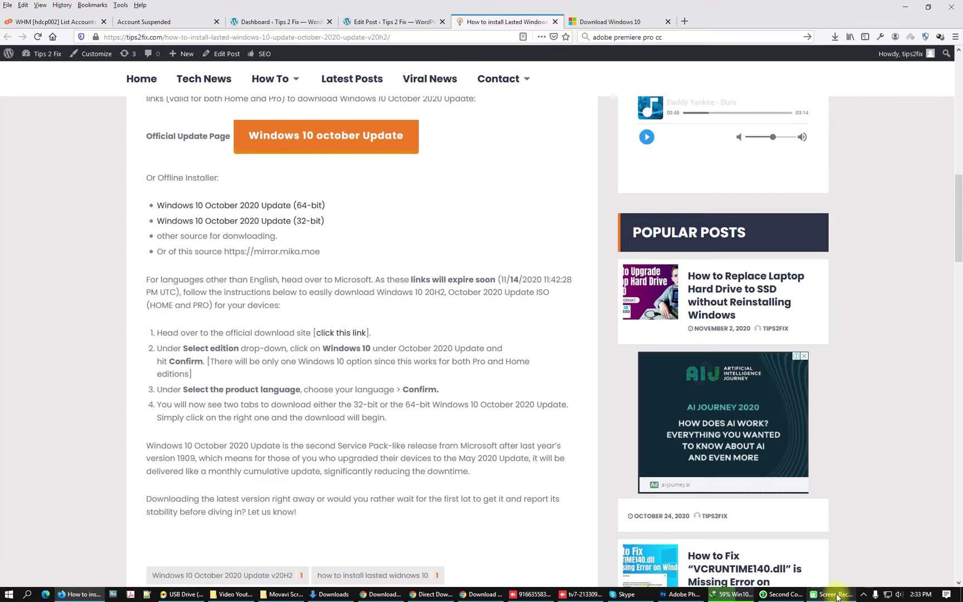
# Center IDM's Win10_20H2_English_x64_2.iso progress window, then minimize it.
pyautogui.click(731, 594)
pyautogui.moveTo(672, 78); pyautogui.dragTo(485, 180)
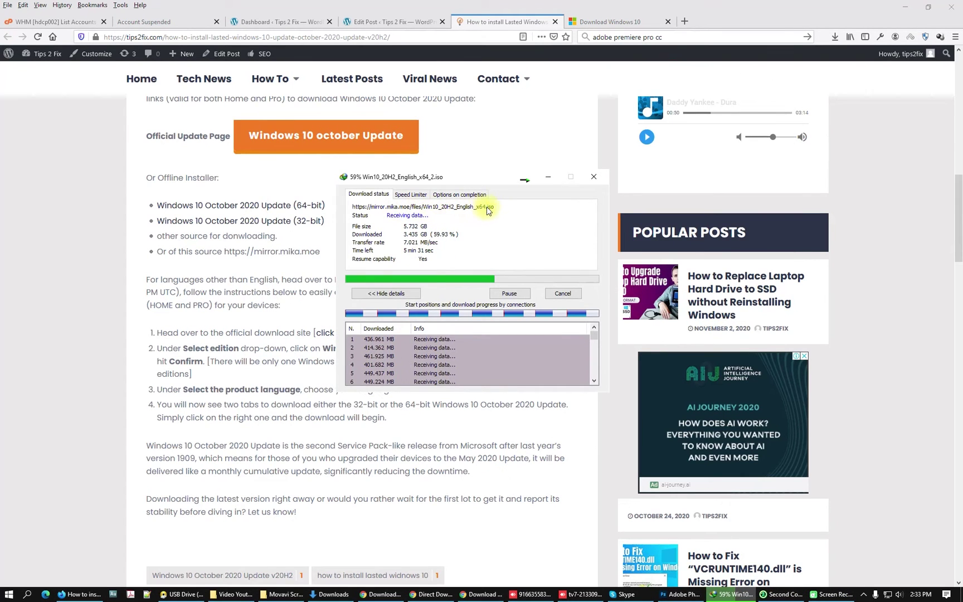
pyautogui.click(424, 206)
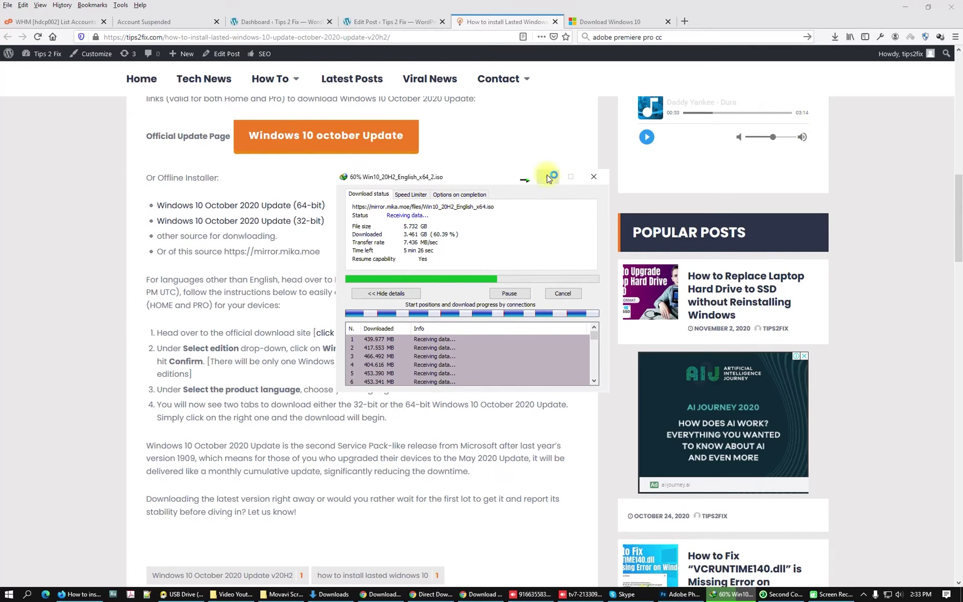
pyautogui.click(547, 178)
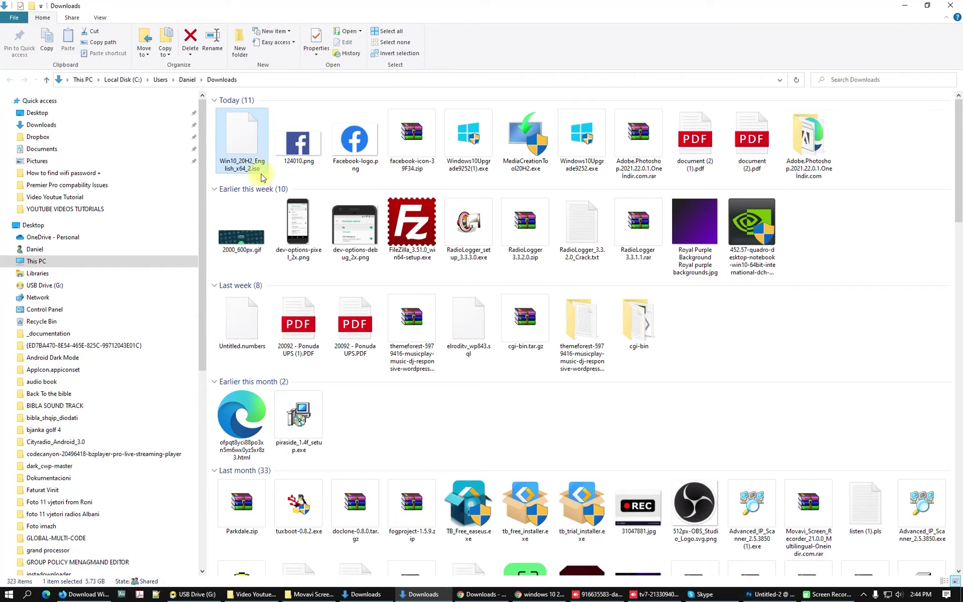
# Extract Win10_20H2_English_x64_2.iso with WinRAR into its own folder in Downloads.
pyautogui.rightClick(245, 148)
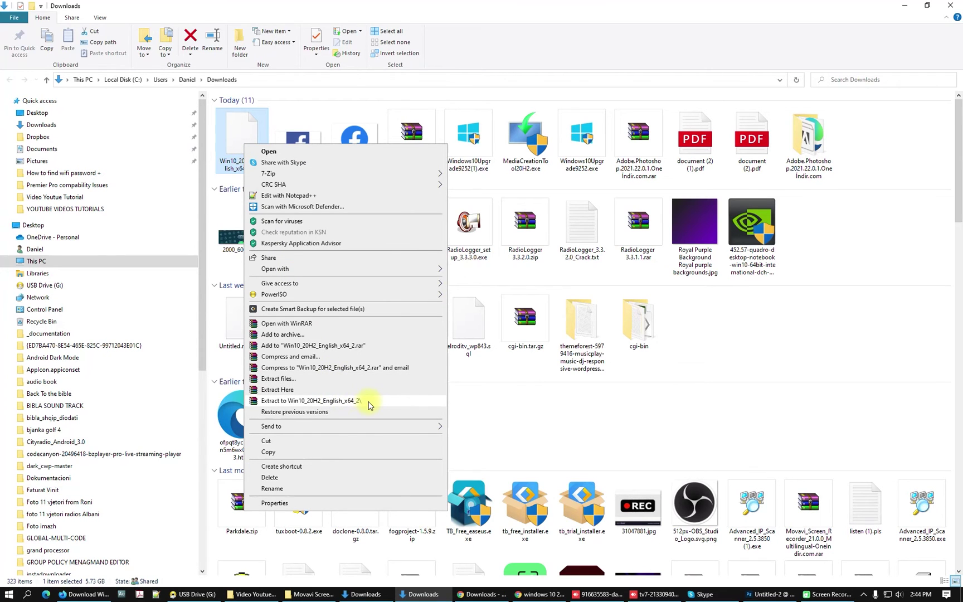
pyautogui.click(369, 403)
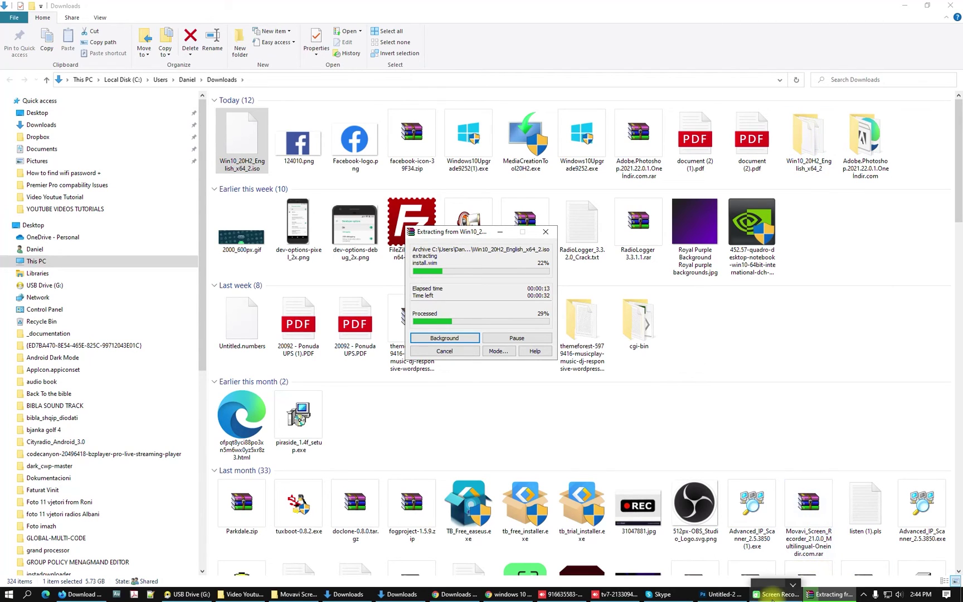
pyautogui.moveTo(726, 596)
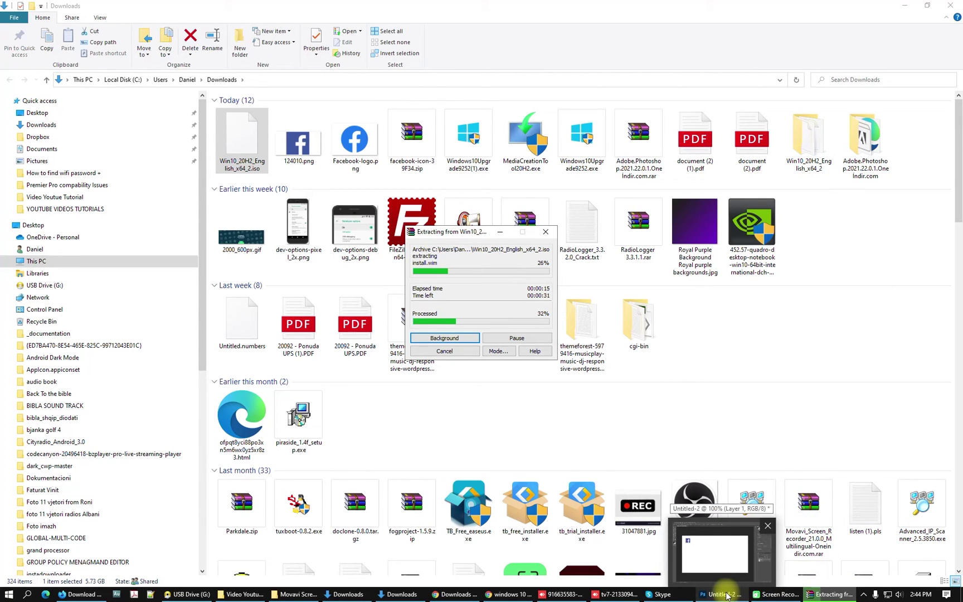
pyautogui.click(618, 594)
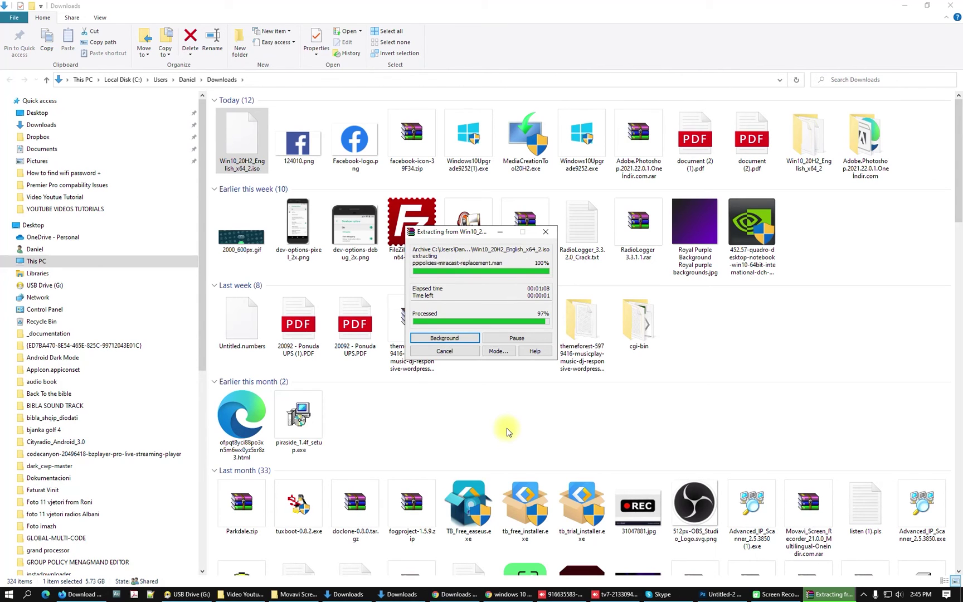
# Run setup.exe from the Win10_20H2_English_x64_2 folder as administrator, past the first page.
pyautogui.click(804, 150)
pyautogui.doubleClick(805, 151)
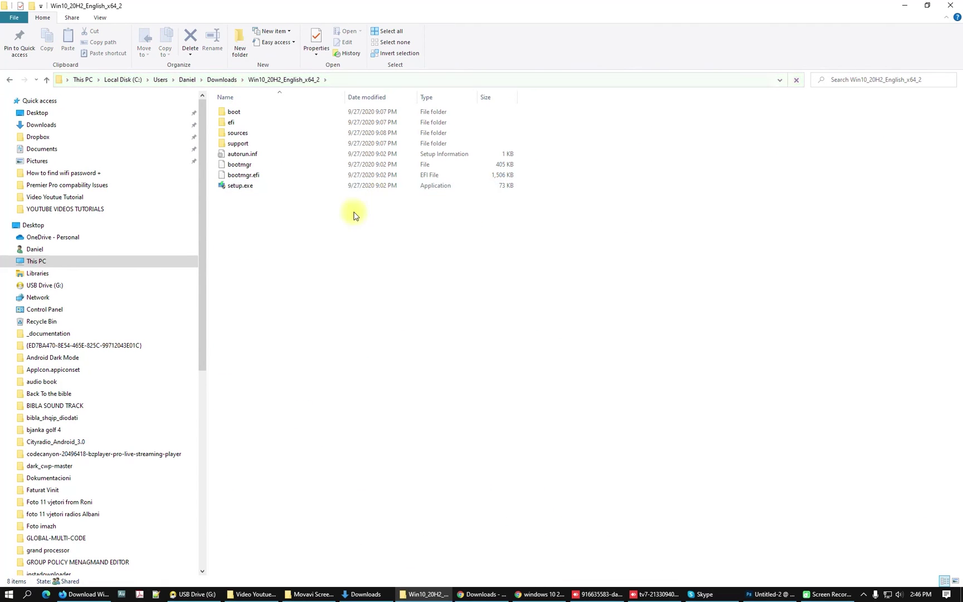
pyautogui.rightClick(241, 189)
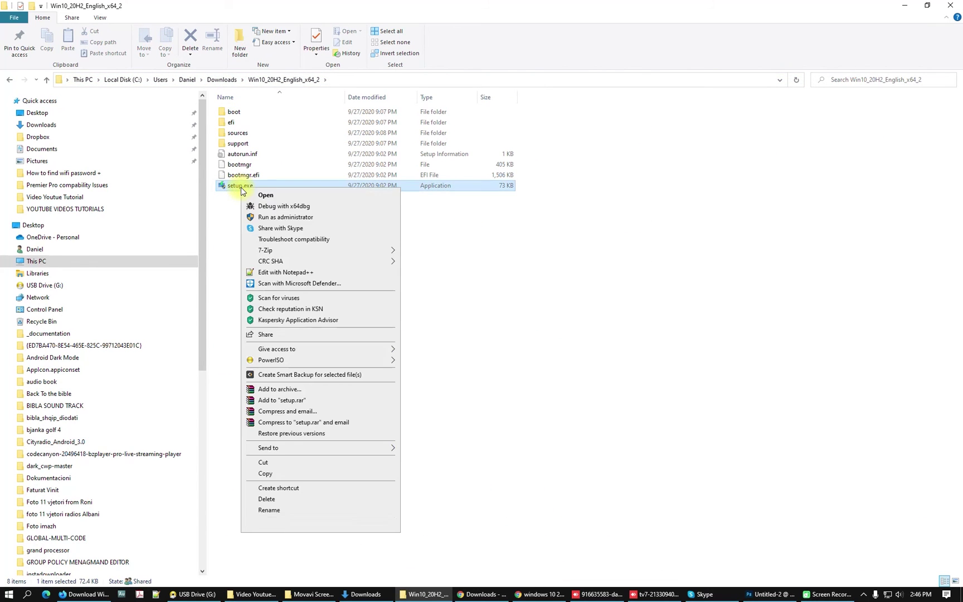
pyautogui.click(305, 216)
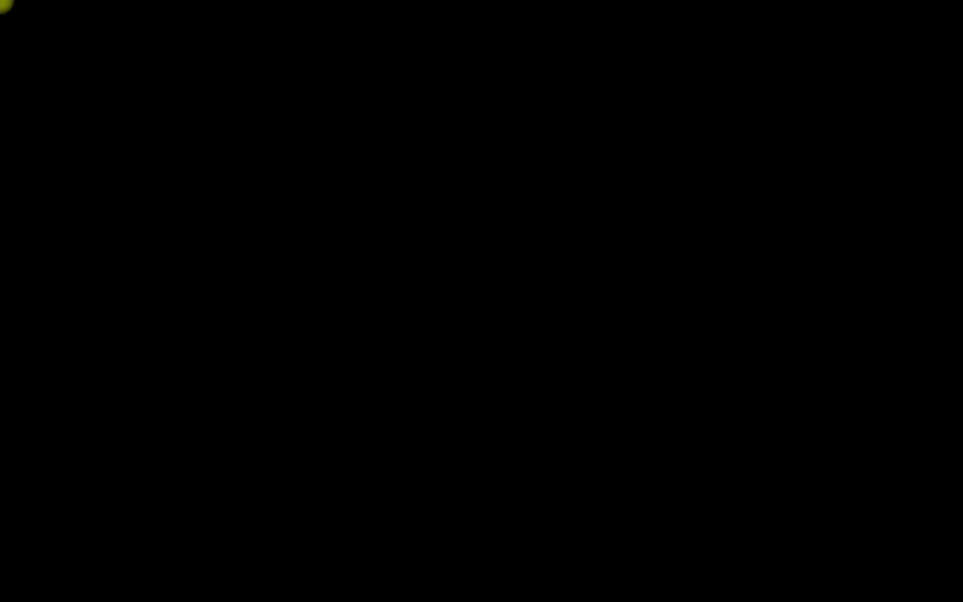
pyautogui.click(401, 365)
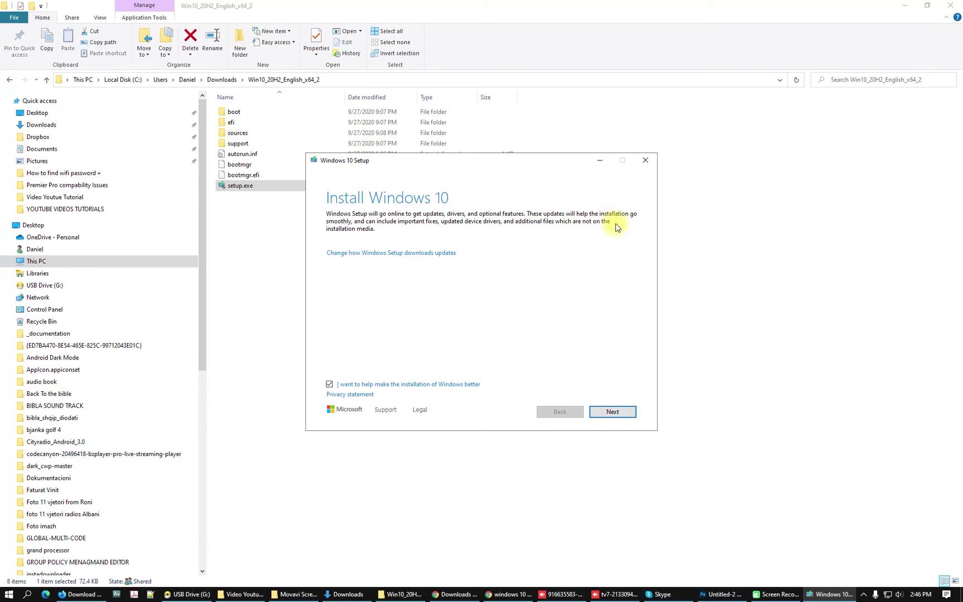
pyautogui.click(611, 413)
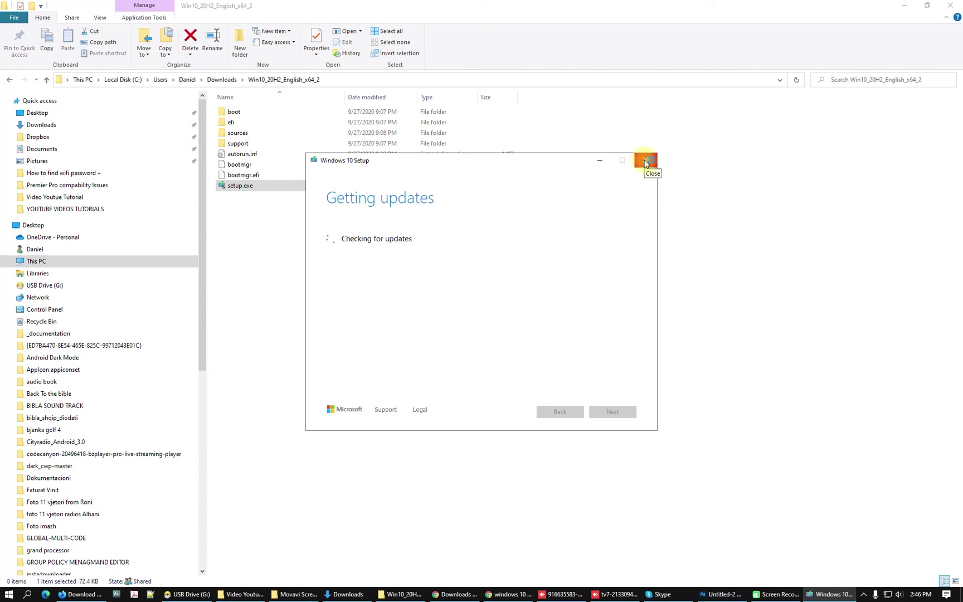
# Decline the Windows 10 license terms and confirm exiting Setup.
pyautogui.moveTo(486, 160); pyautogui.dragTo(507, 112)
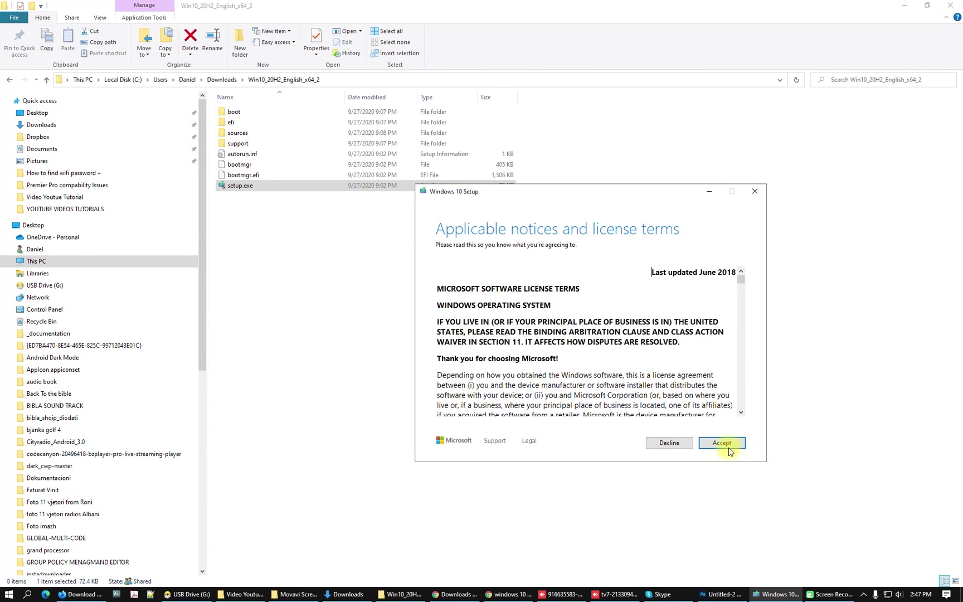
pyautogui.scroll(-2, 738, 313)
pyautogui.moveTo(740, 285); pyautogui.dragTo(741, 408)
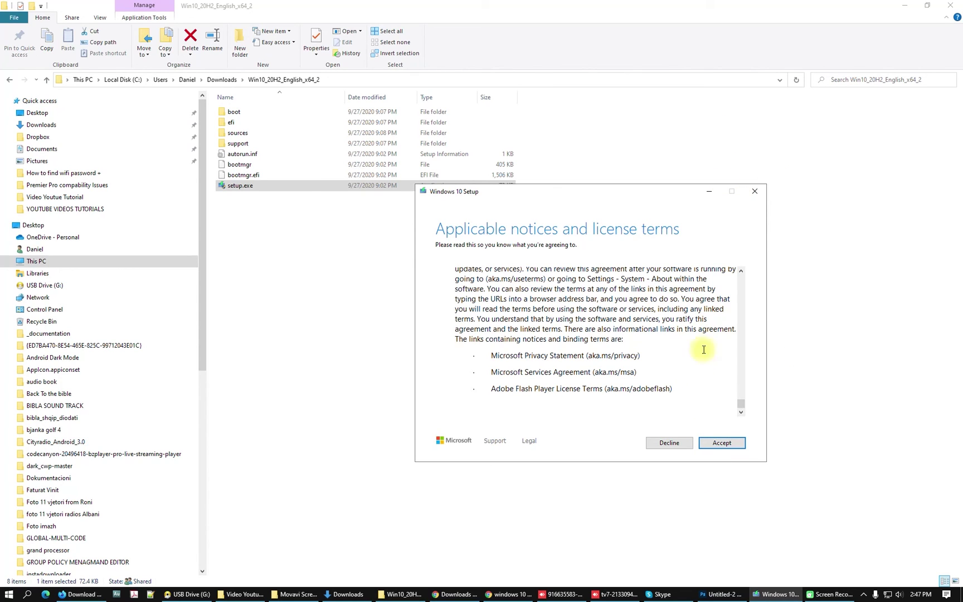
pyautogui.click(671, 444)
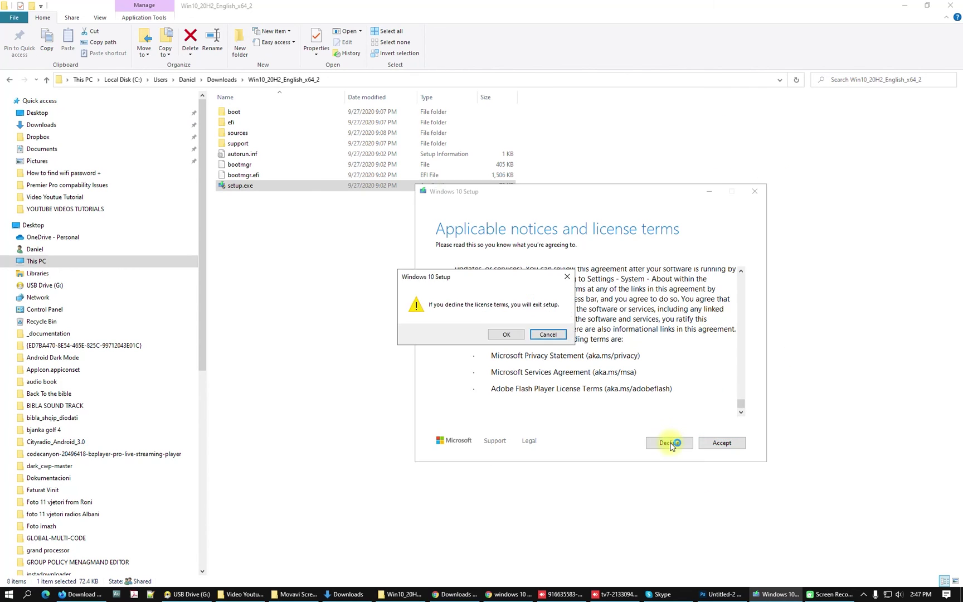
pyautogui.click(512, 334)
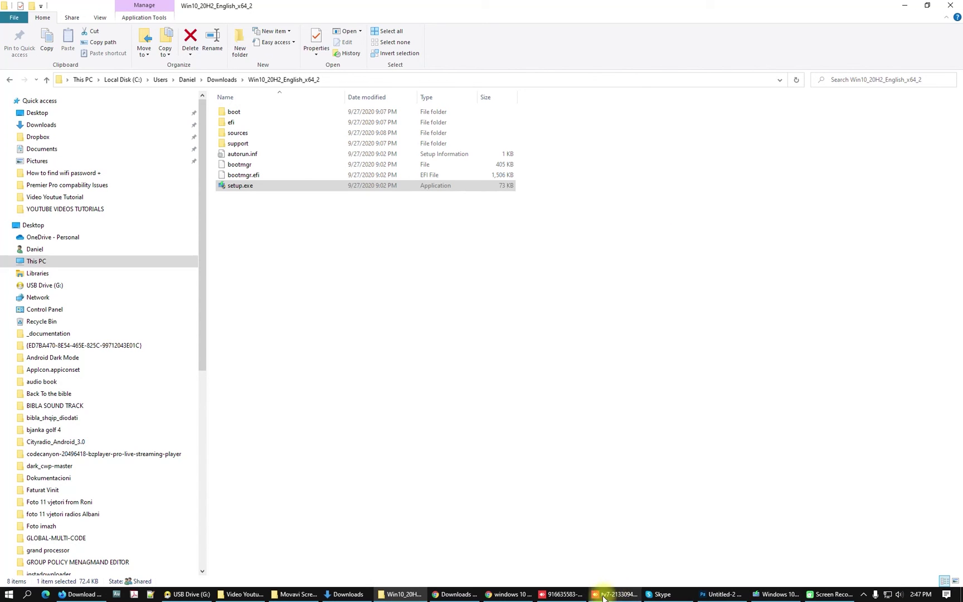
# Return to the remote PC and reposition the Update Assistant showing the 17% download.
pyautogui.click(637, 443)
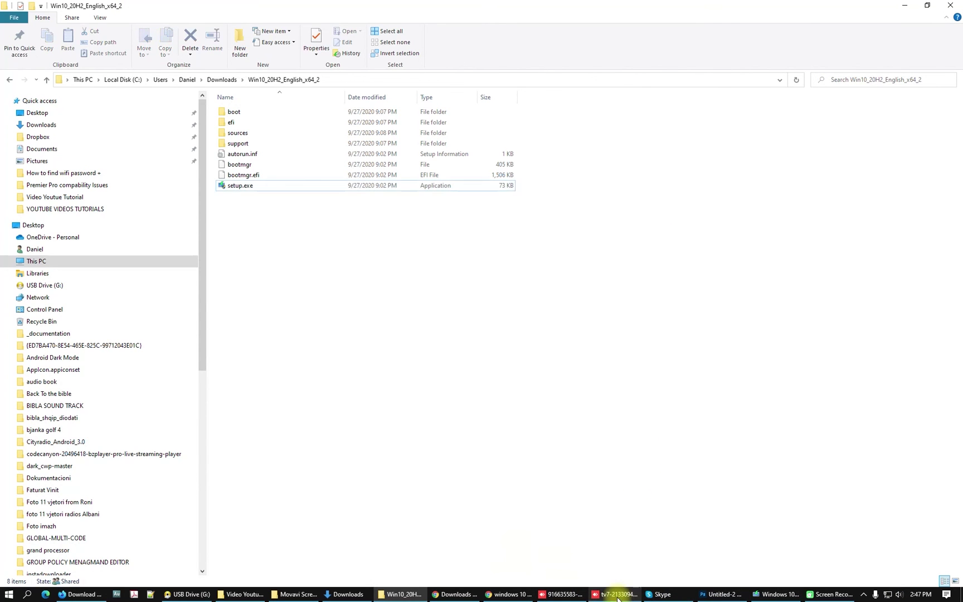
pyautogui.click(616, 594)
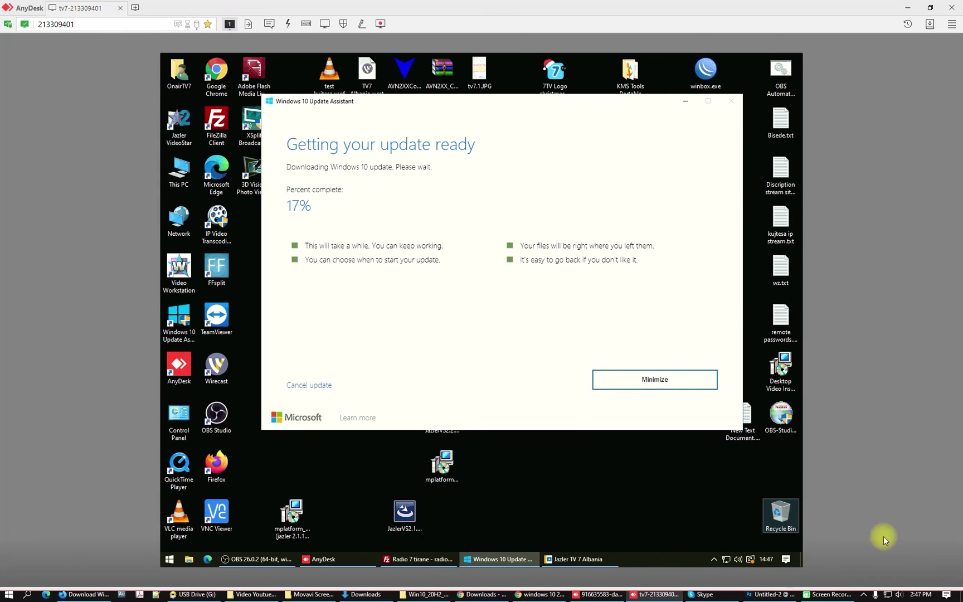
pyautogui.moveTo(432, 106); pyautogui.dragTo(407, 122)
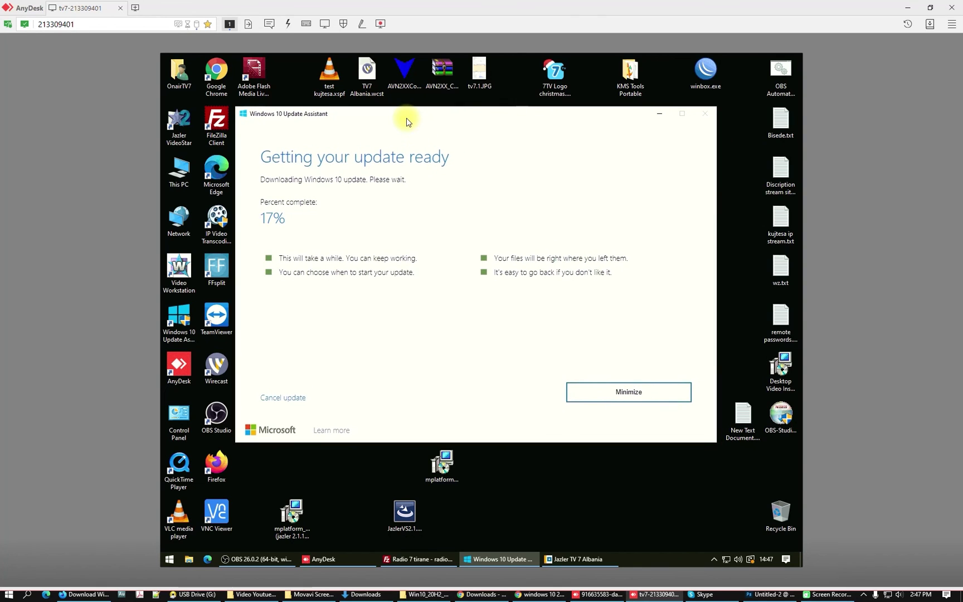